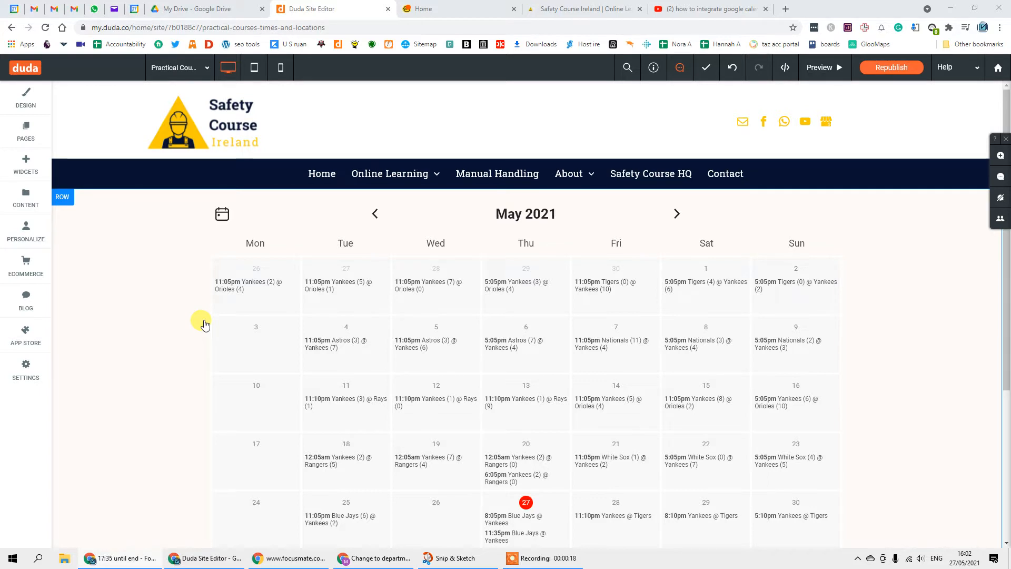
- Select the May 2021 calendar widget on the practical-courses-times-and-locations page
left_click(257, 322)
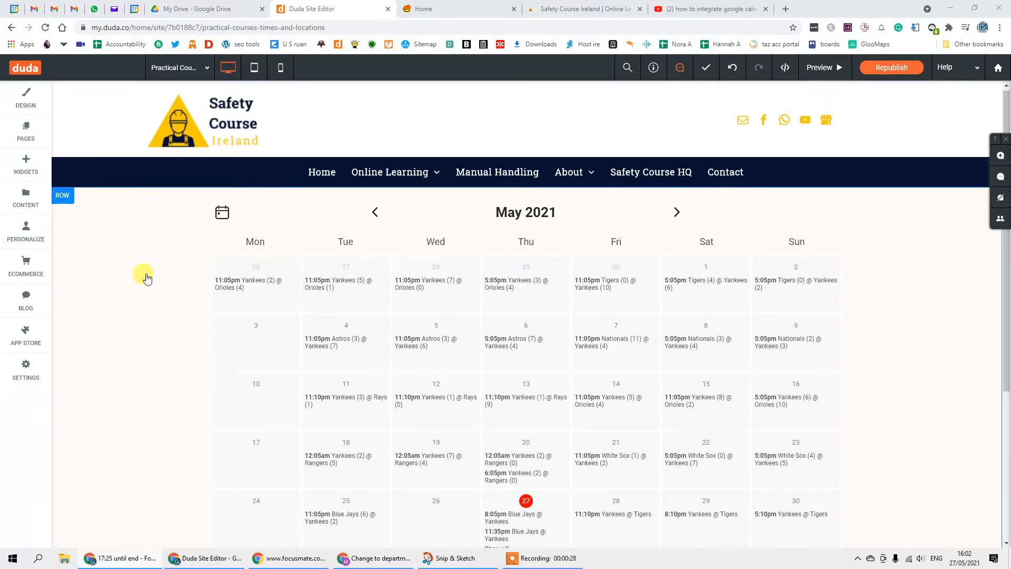
scroll(143, 302, "down", 3)
scroll(151, 337, "up", 3)
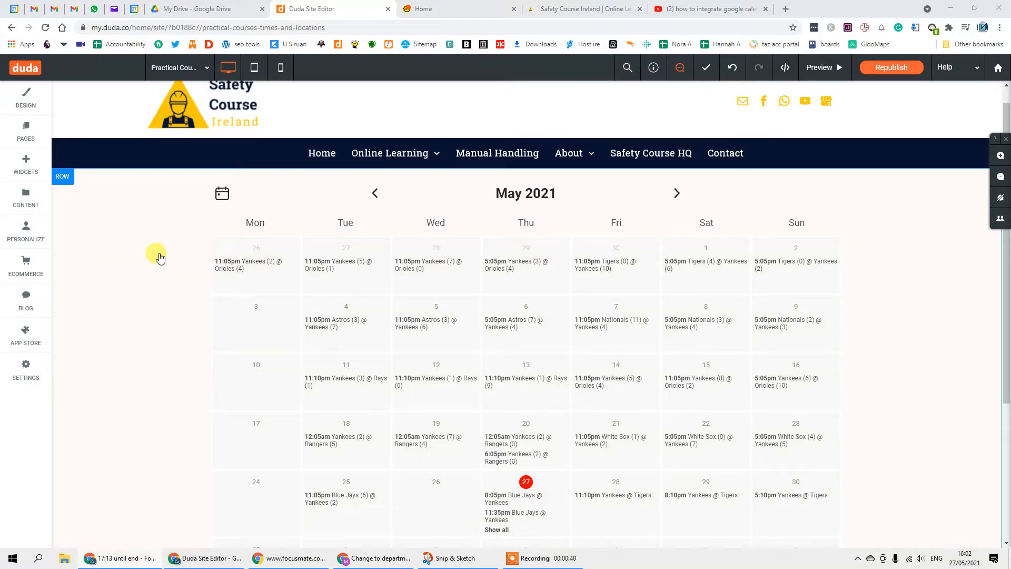
scroll(155, 325, "up", 1)
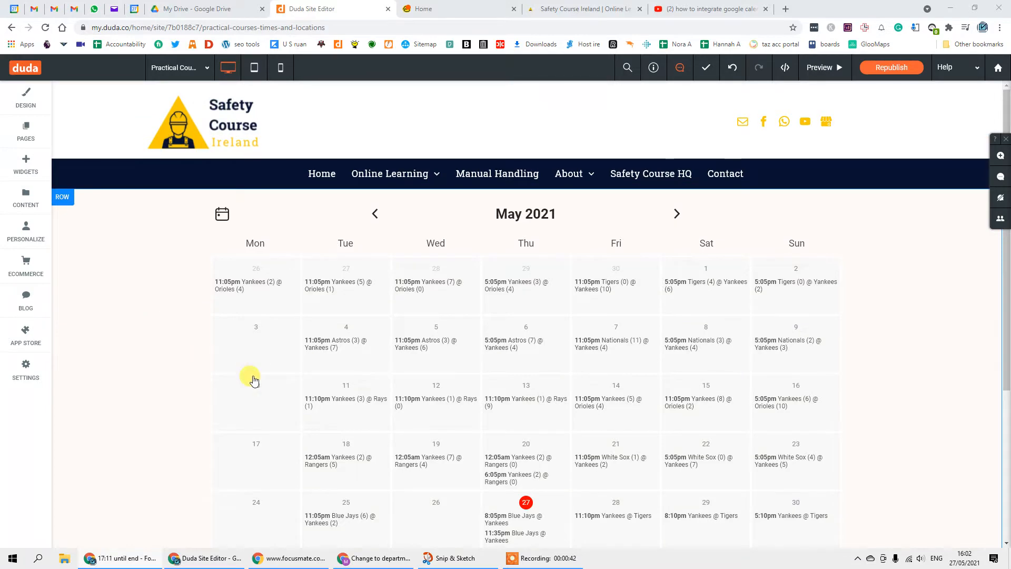
scroll(149, 181, "down", 1)
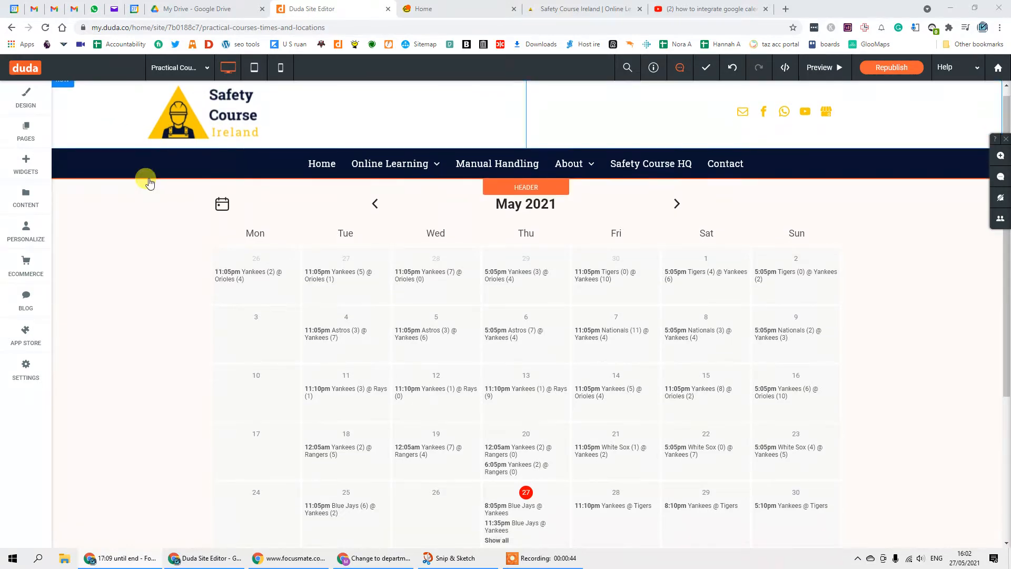
scroll(142, 221, "down", 3)
scroll(148, 255, "up", 4)
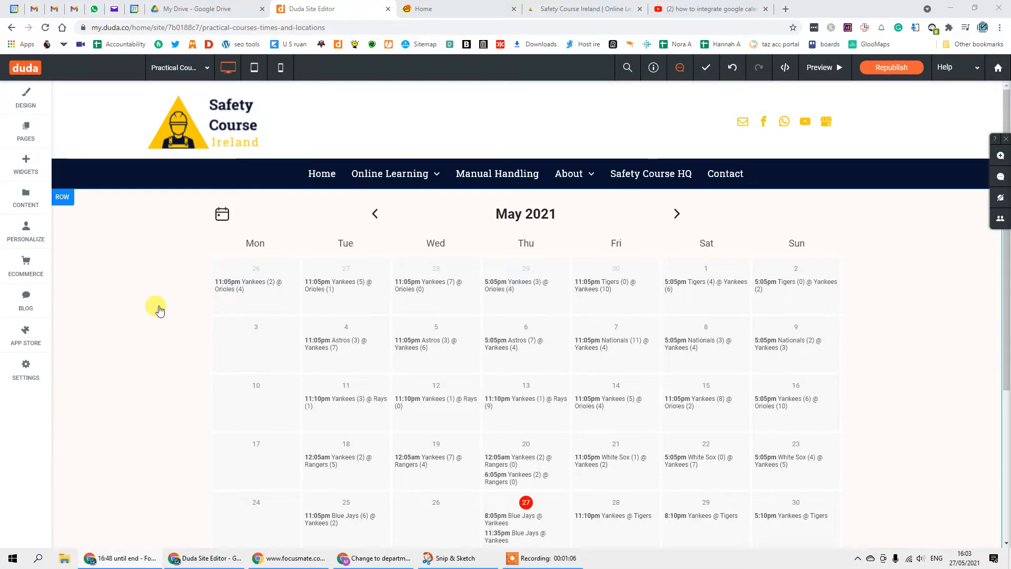
scroll(152, 266, "down", 2)
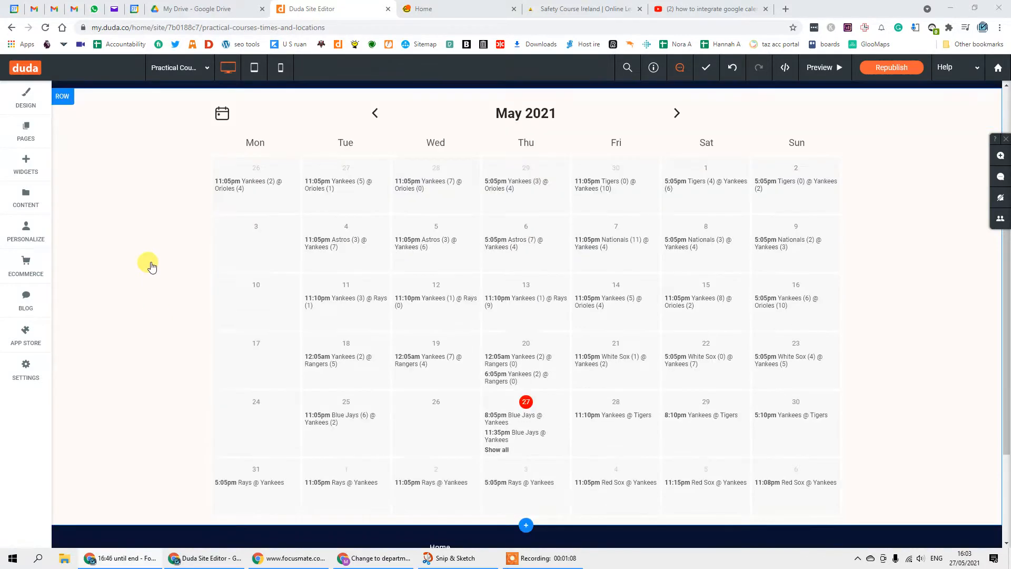
scroll(152, 266, "up", 1)
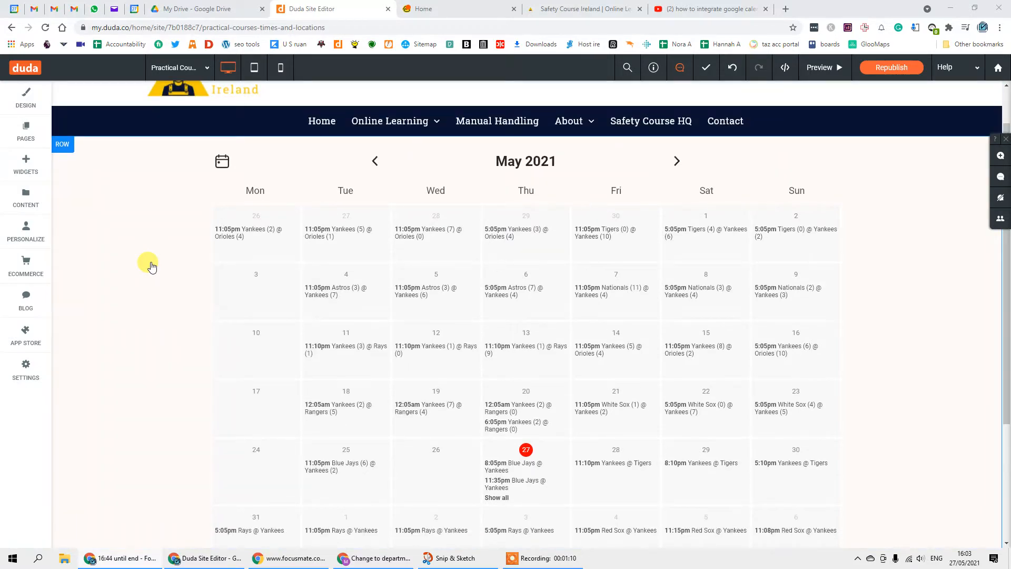
scroll(150, 266, "down", 1)
scroll(147, 267, "up", 1)
scroll(151, 274, "down", 2)
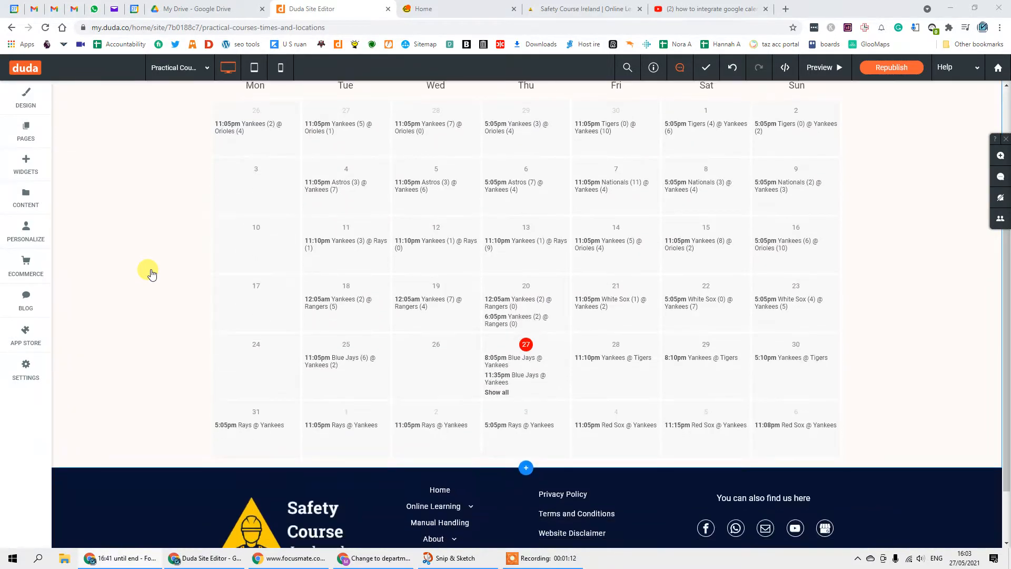
scroll(152, 274, "up", 2)
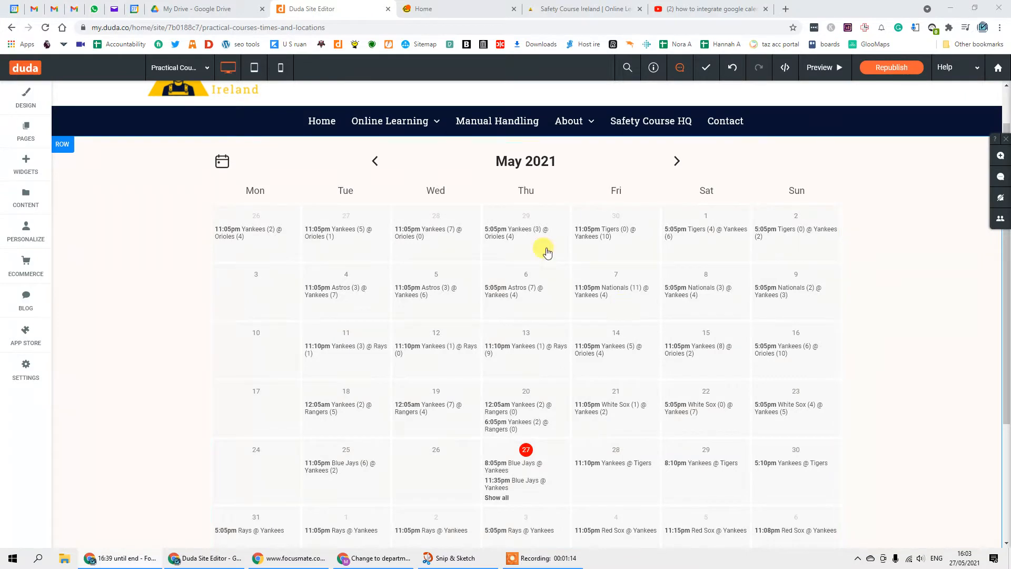
scroll(700, 356, "down", 1)
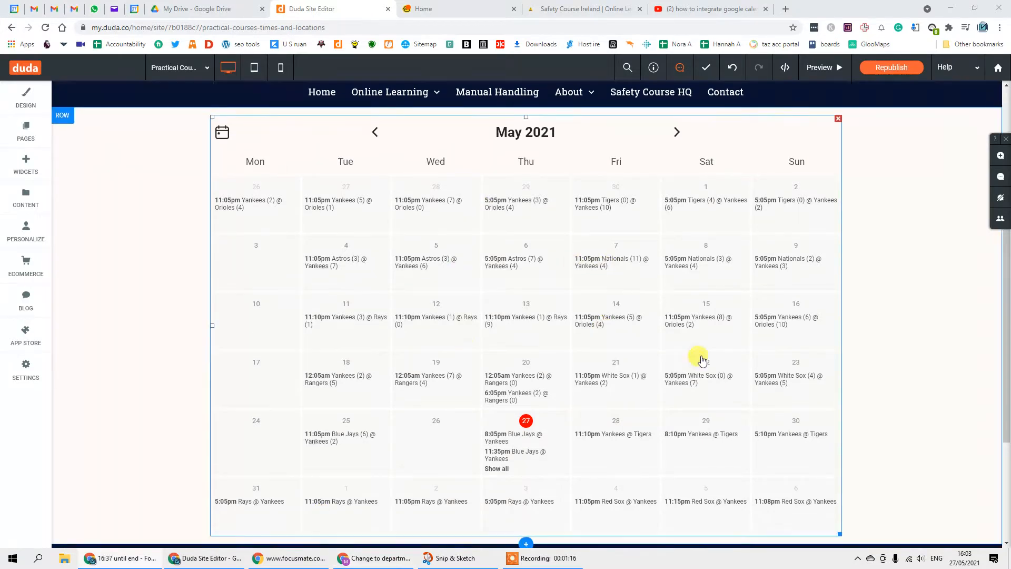
scroll(429, 338, "up", 1)
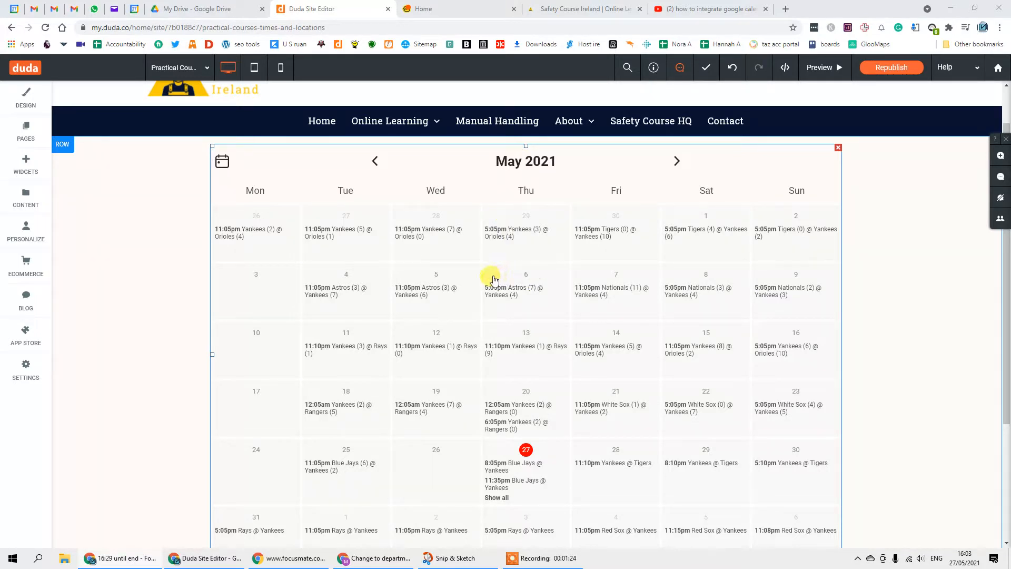
- Open the calendar widget's settings, which ask for a Google account, and open a new browser tab
left_click(482, 264)
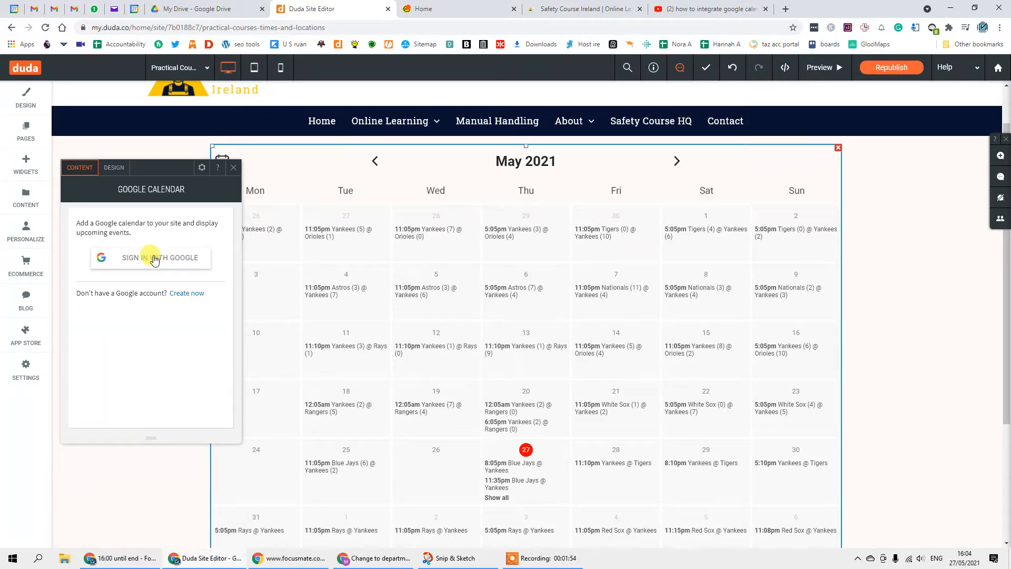
left_click(786, 9)
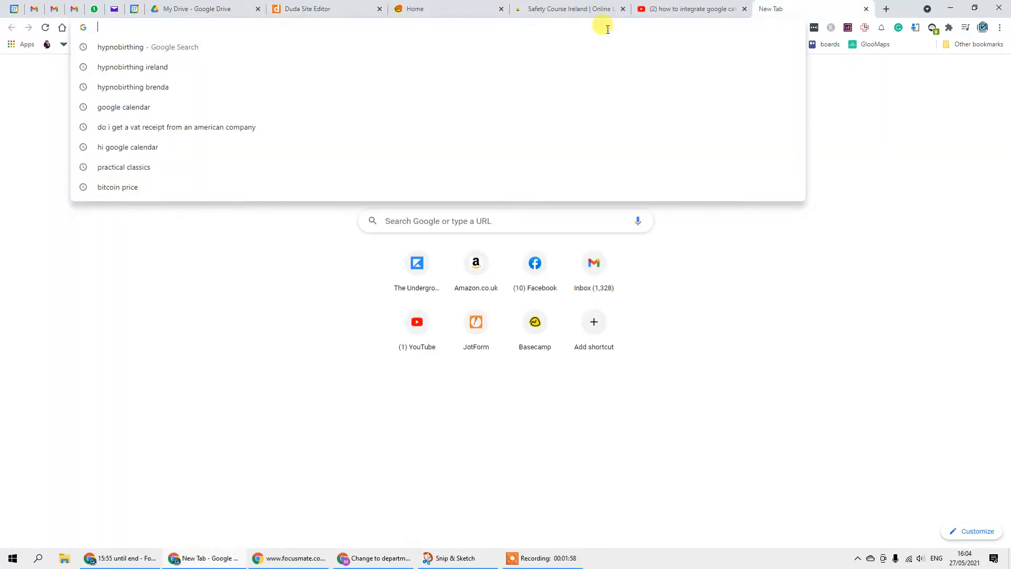
- Search for Google Calendar from the new tab's address bar
type("google")
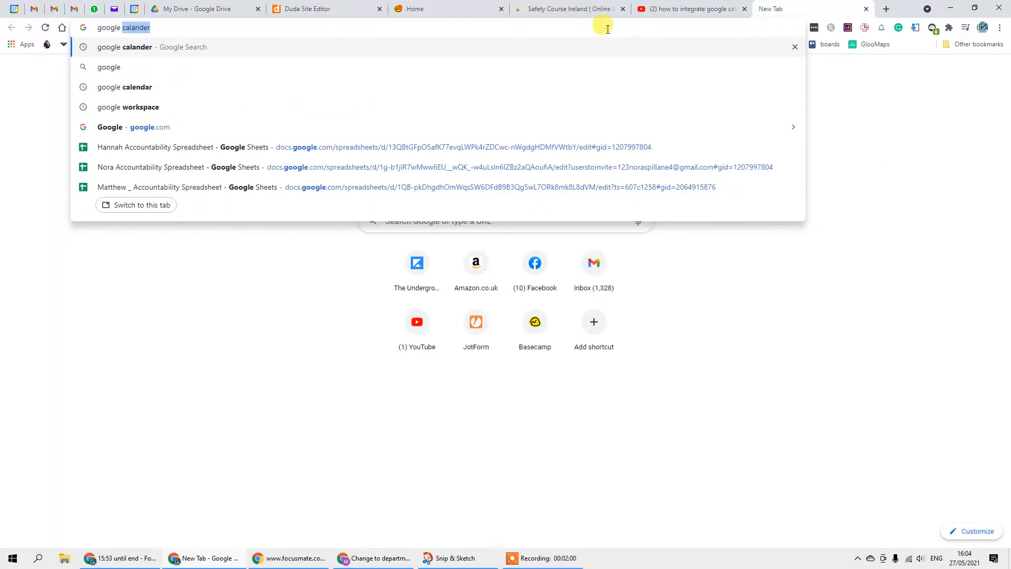
key("Return")
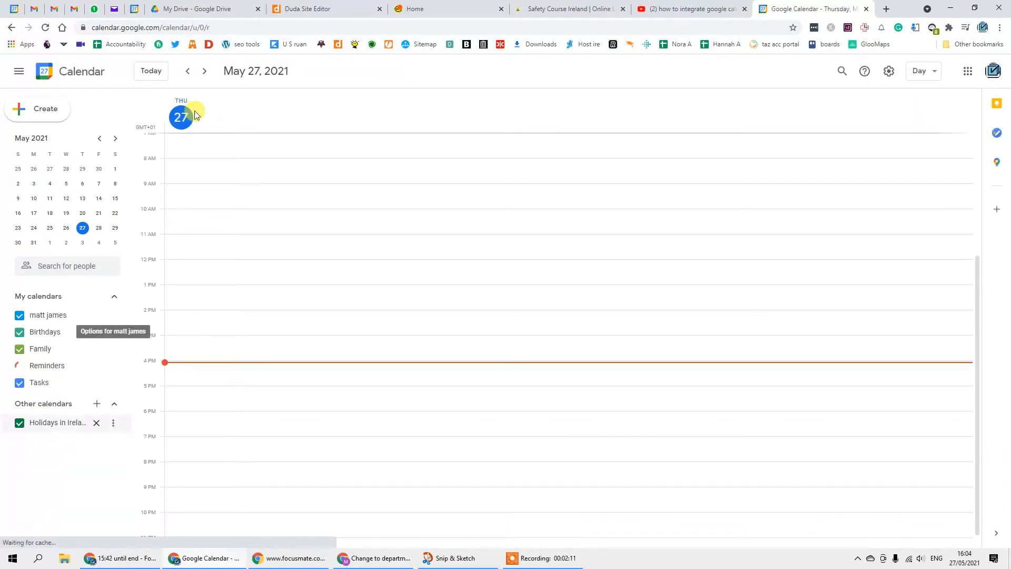
- Switch to the business account's calendar, discard a trial event draft, and toggle My calendars
left_click(993, 75)
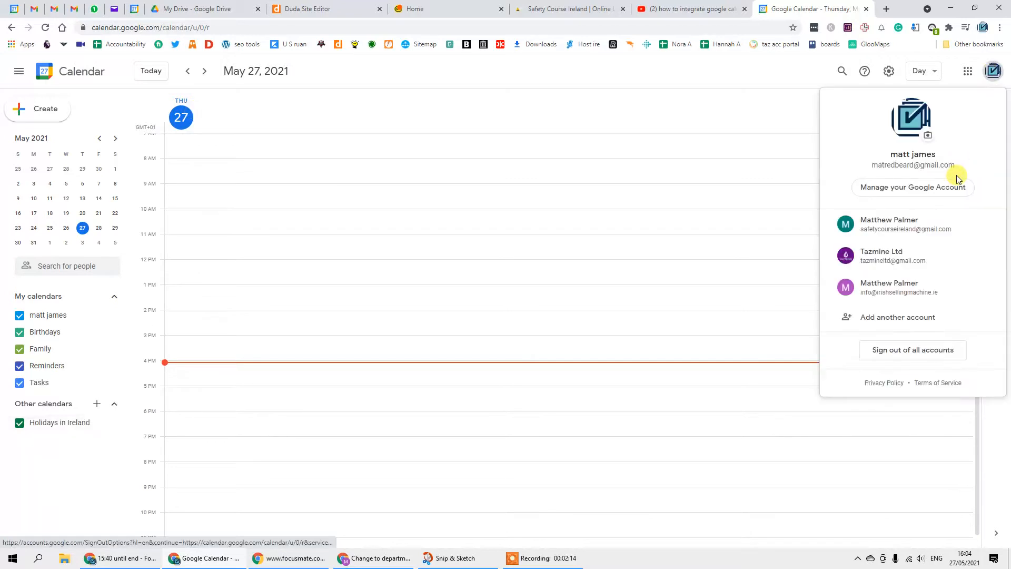
left_click(910, 228)
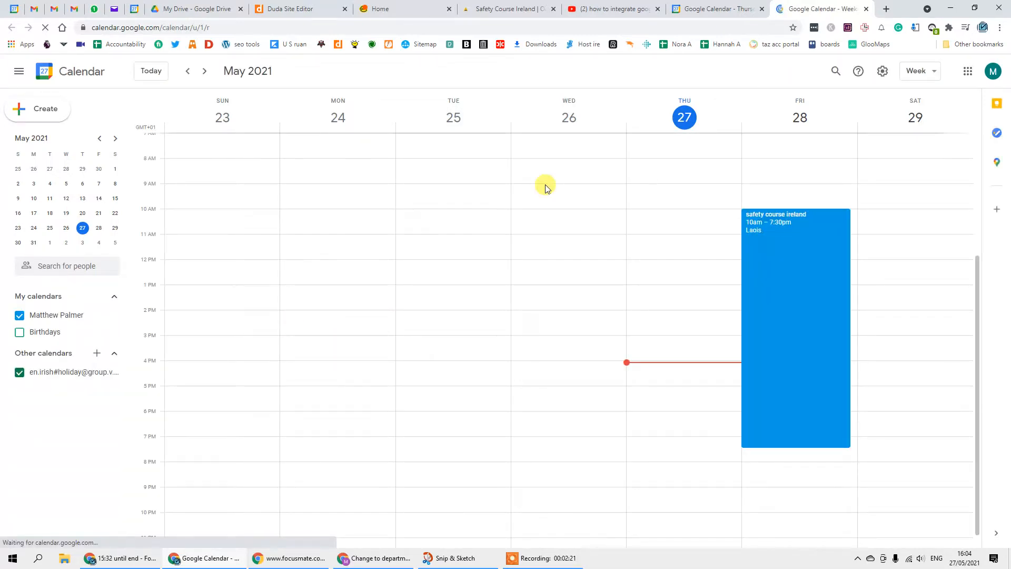
left_click(42, 114)
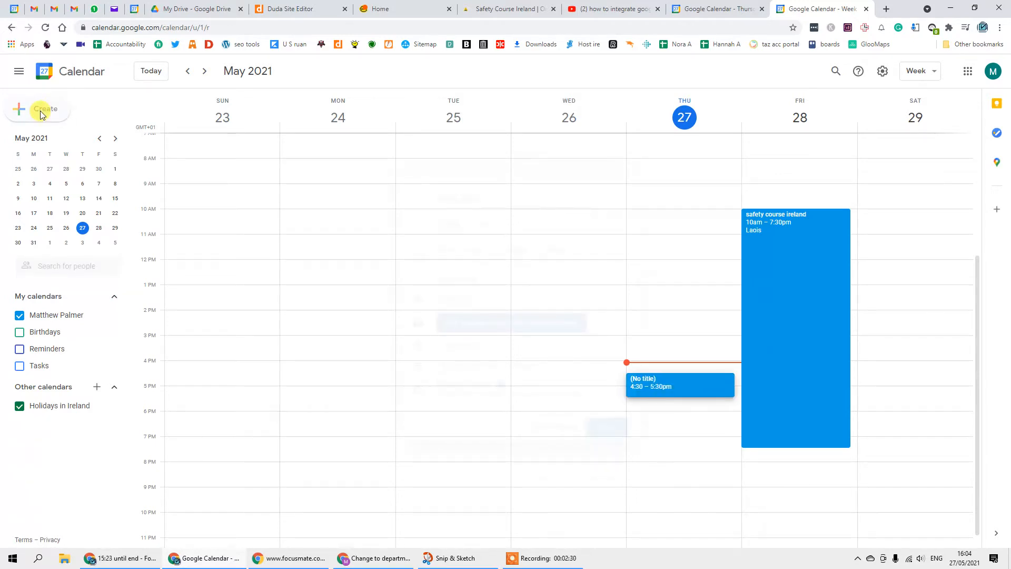
left_click(604, 169)
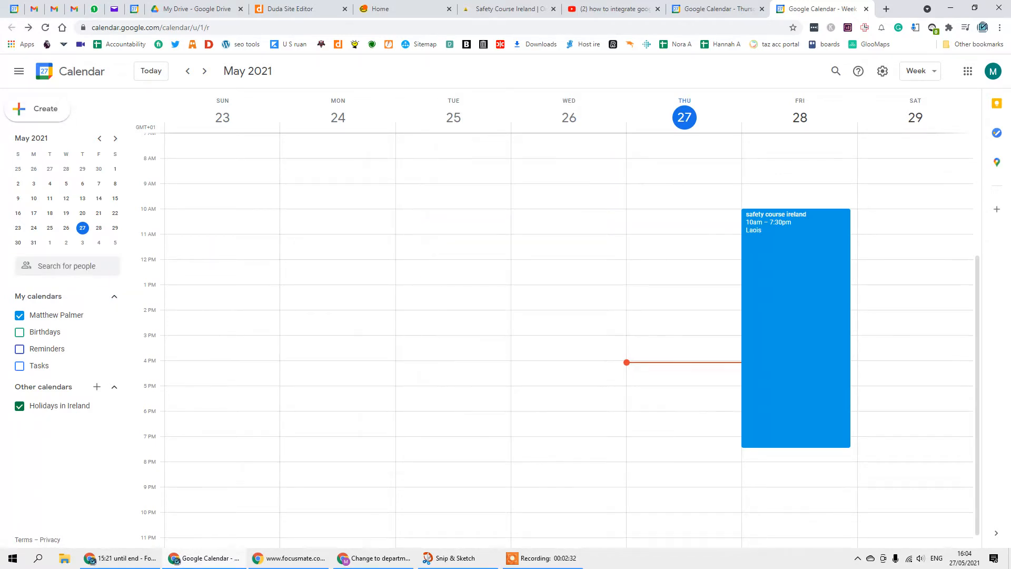
left_click(82, 298)
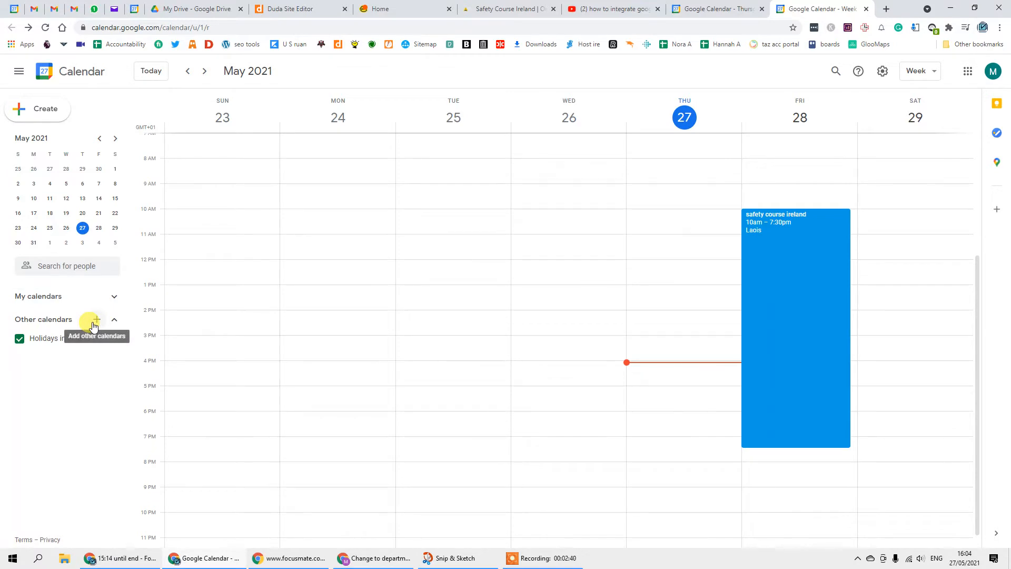
left_click(75, 294)
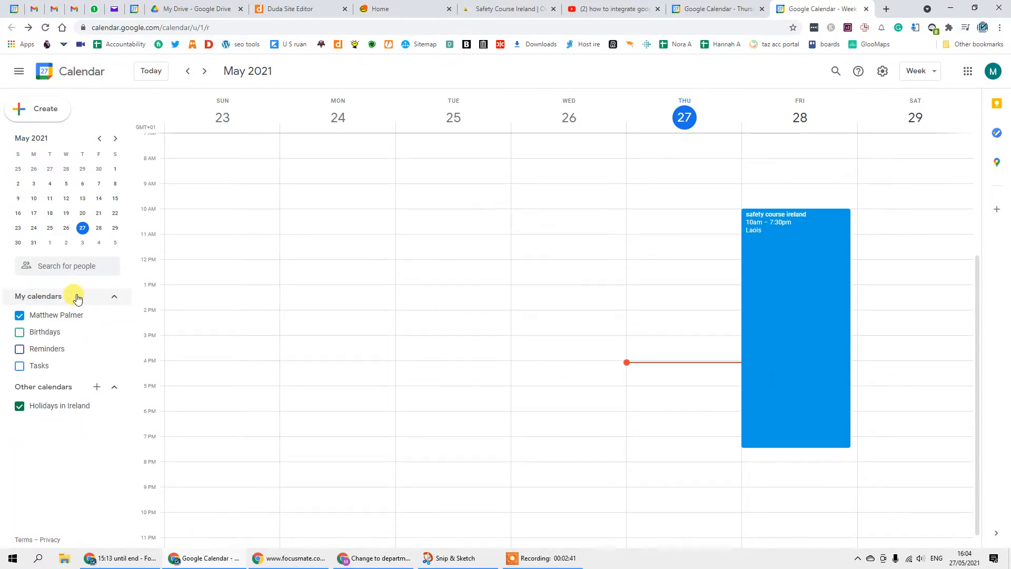
- Start a new calendar and name it 'Examople calander'
left_click(95, 389)
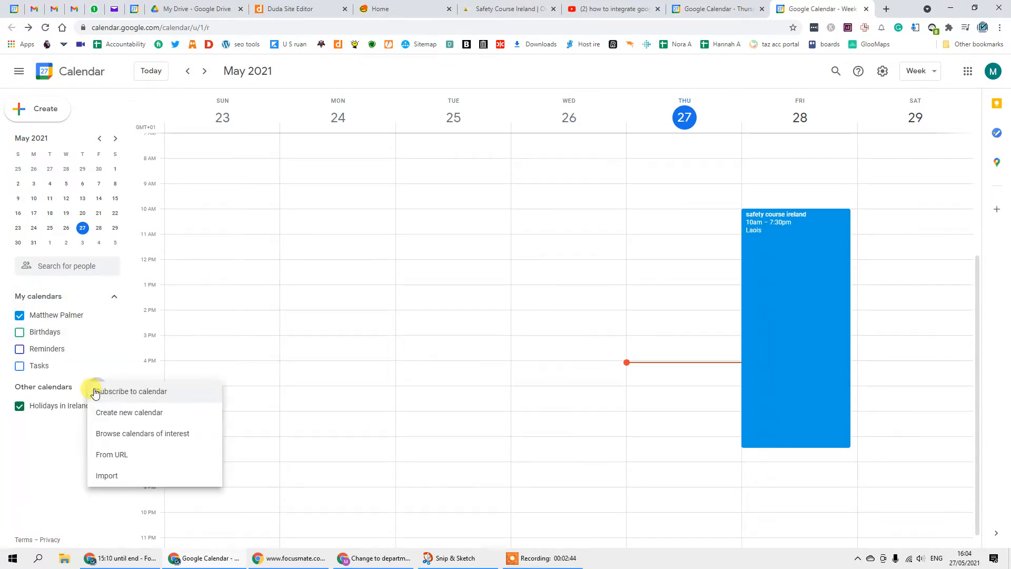
left_click(161, 414)
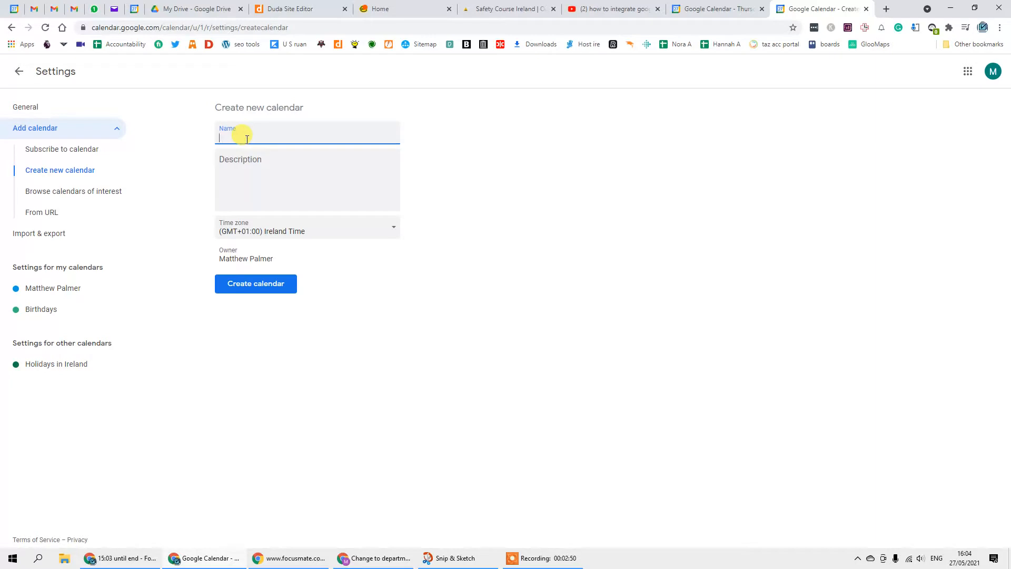
type("Examople calander")
left_click(256, 166)
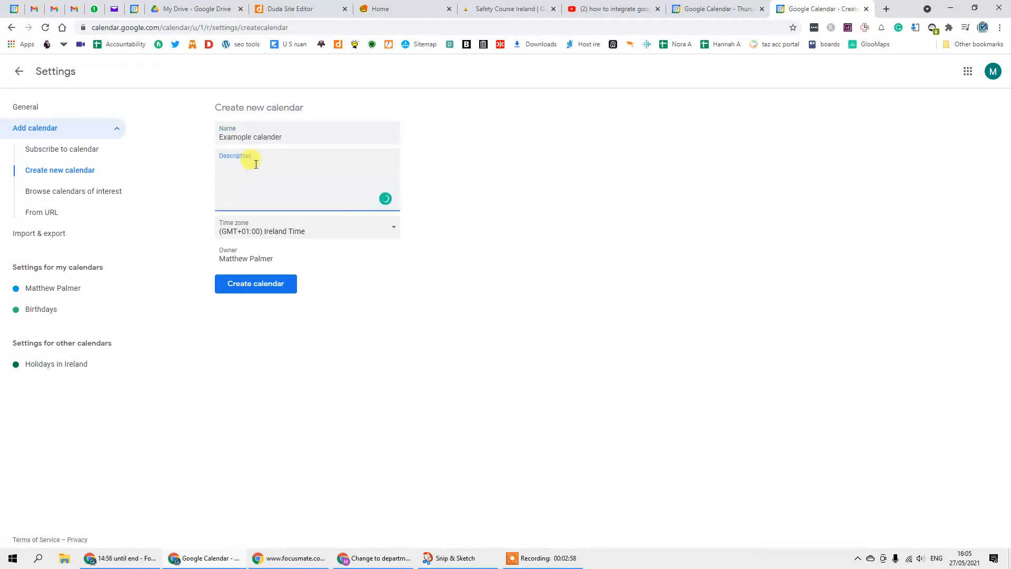
- Give it the description 'examole' plus the pasted courses page link, then create the calendar
type("th")
key("BackSpace")
key("BackSpace")
type("examole")
key("super+v")
scroll(286, 217, "down", 3)
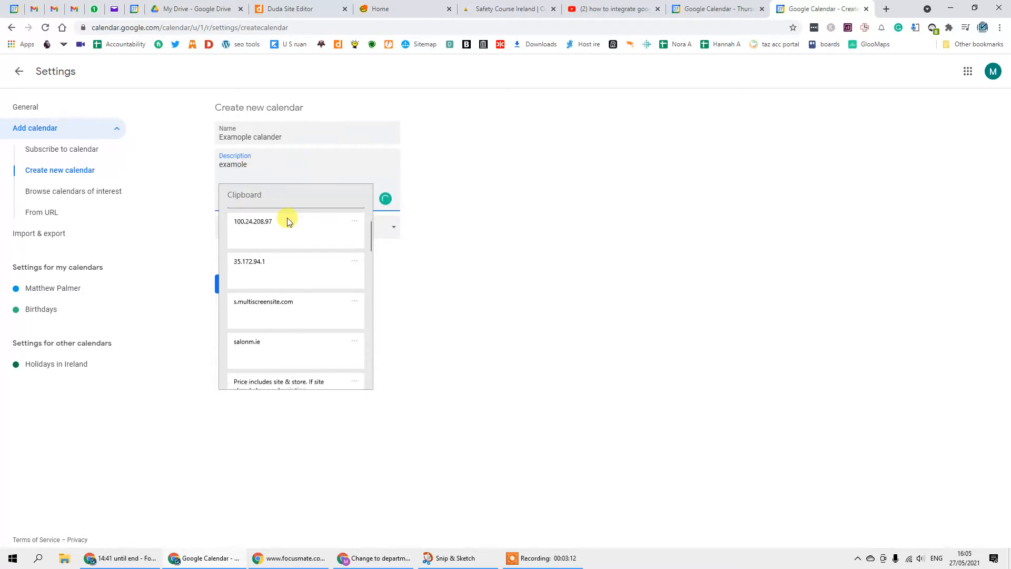
scroll(293, 271, "up", 2)
scroll(291, 272, "down", 5)
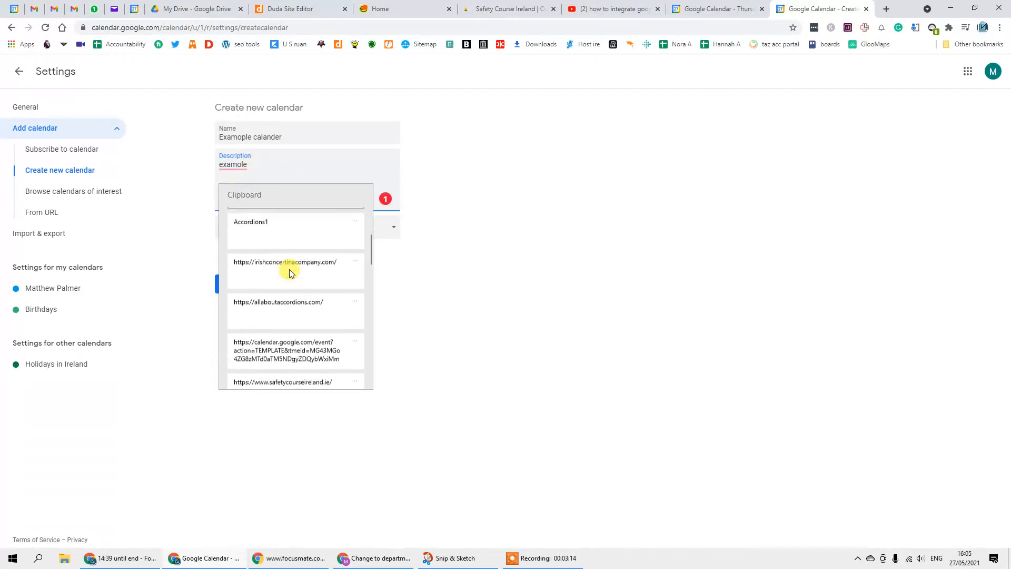
scroll(289, 272, "down", 6)
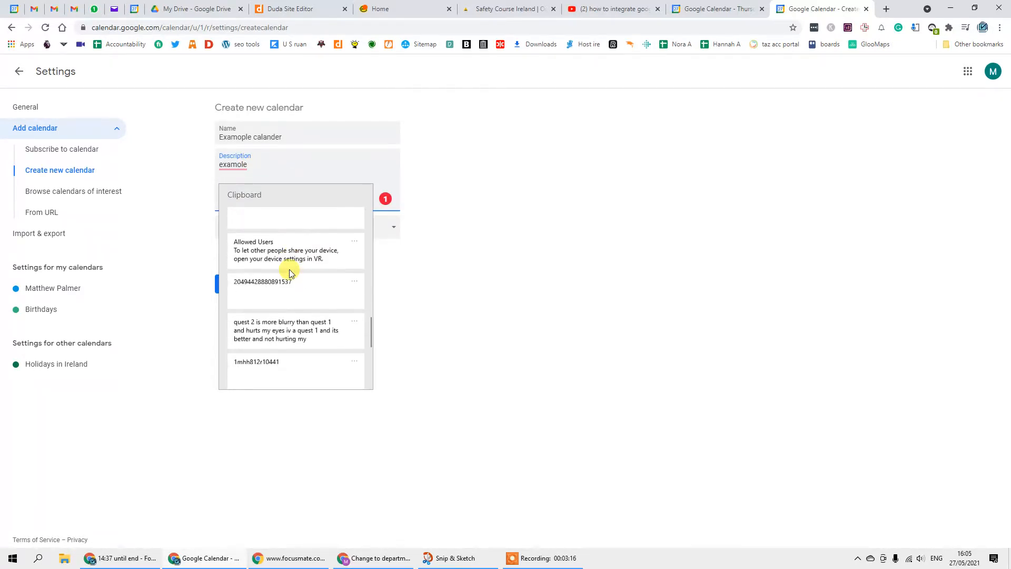
scroll(289, 273, "down", 4)
scroll(289, 273, "up", 8)
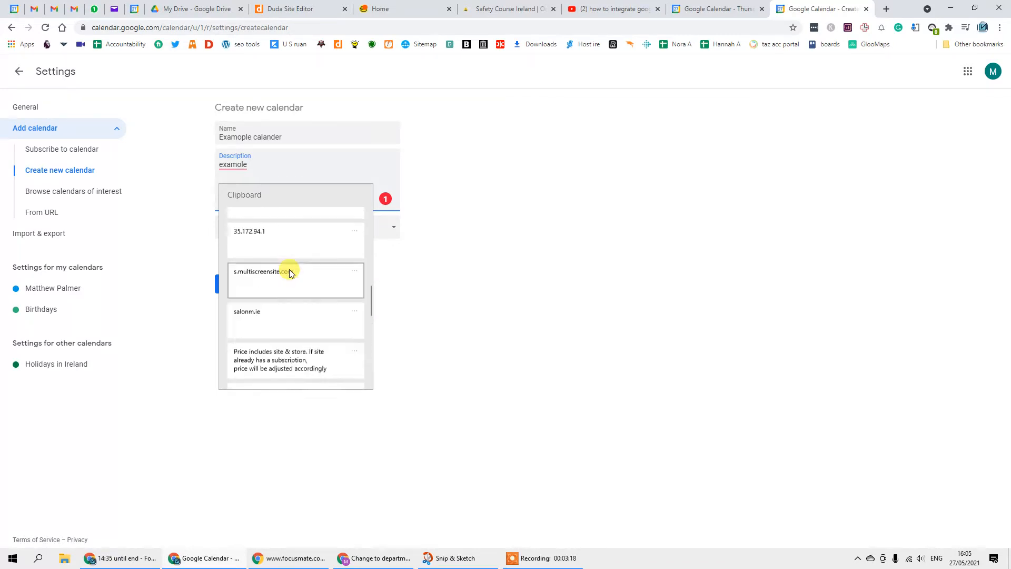
scroll(289, 272, "down", 2)
scroll(289, 272, "up", 10)
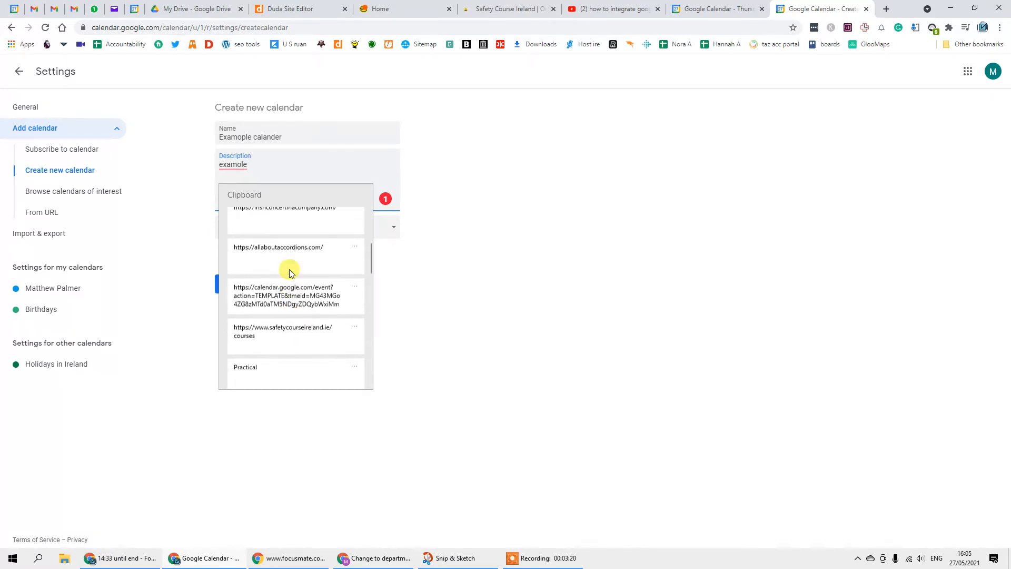
scroll(289, 272, "up", 2)
scroll(291, 354, "down", 2)
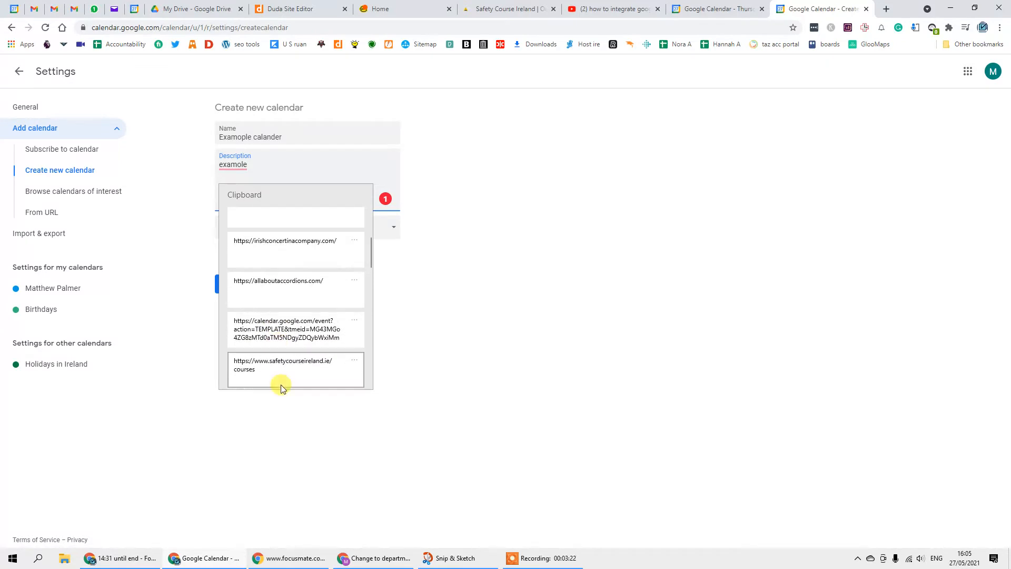
left_click(281, 364)
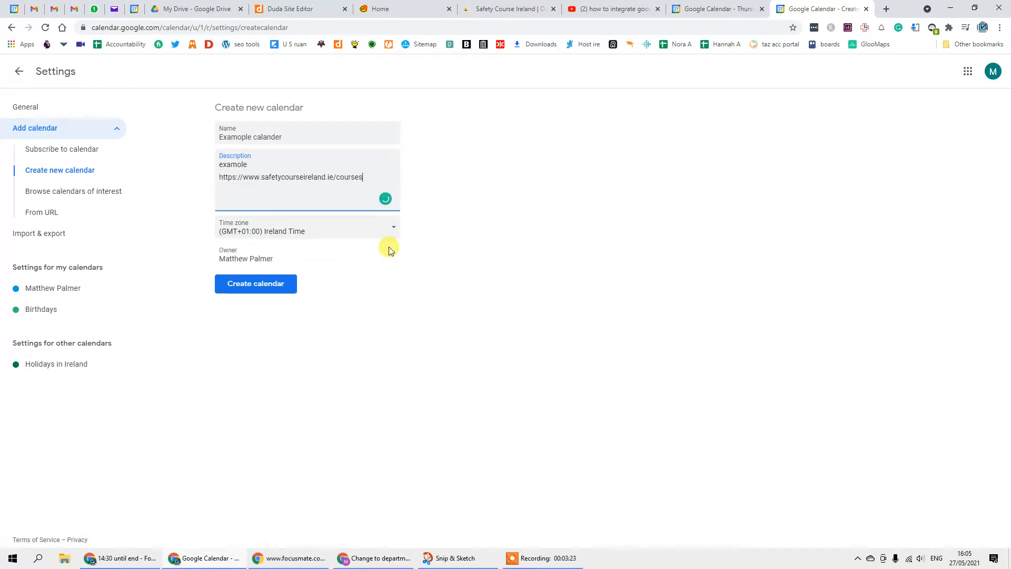
left_click(321, 175)
left_click(360, 179)
left_click(233, 282)
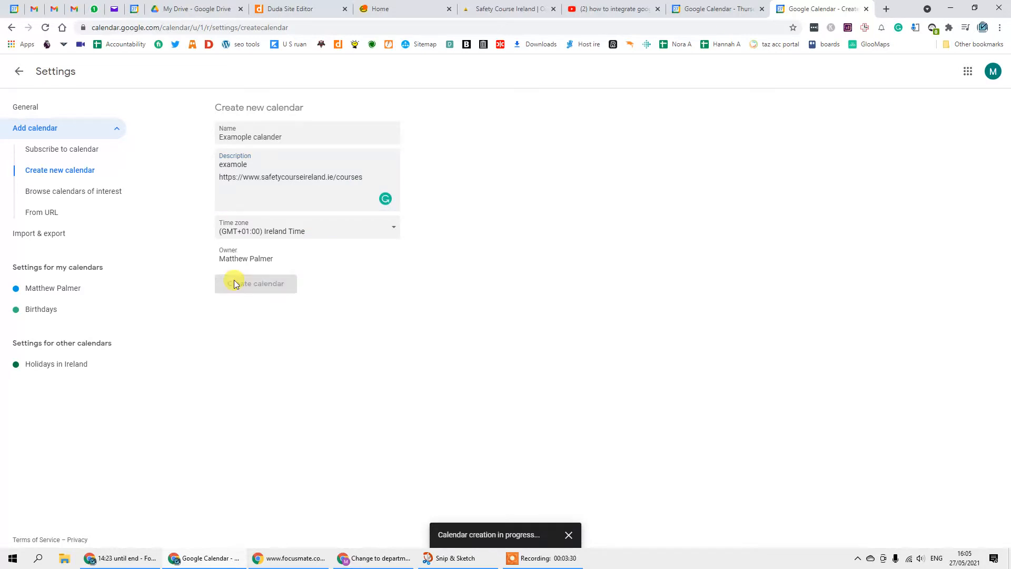
- In the new calendar's settings, rename it 'Example calander' and change the description to 'example'
left_click(540, 563)
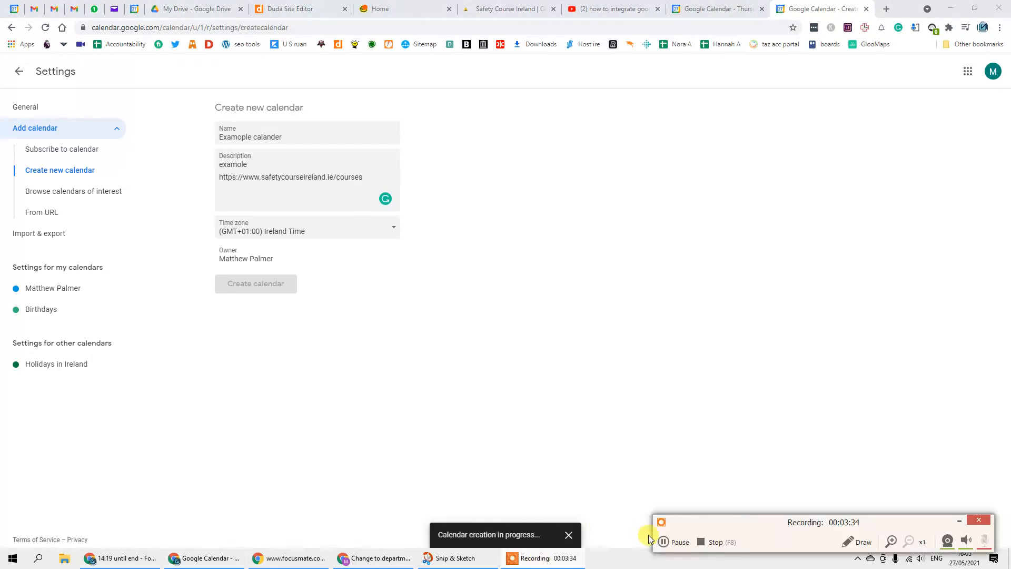
left_click(663, 542)
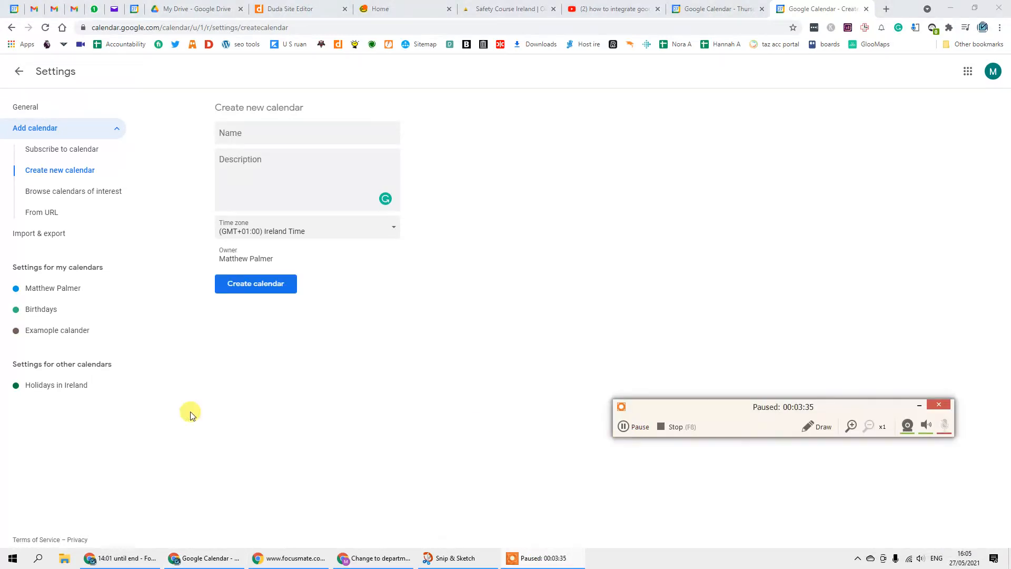
left_click(45, 337)
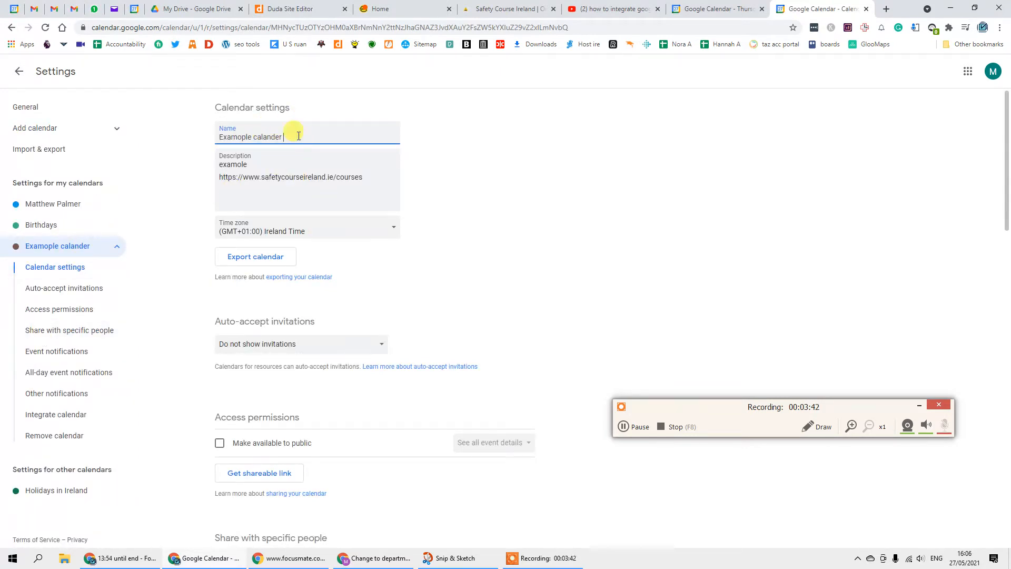
left_click(247, 169)
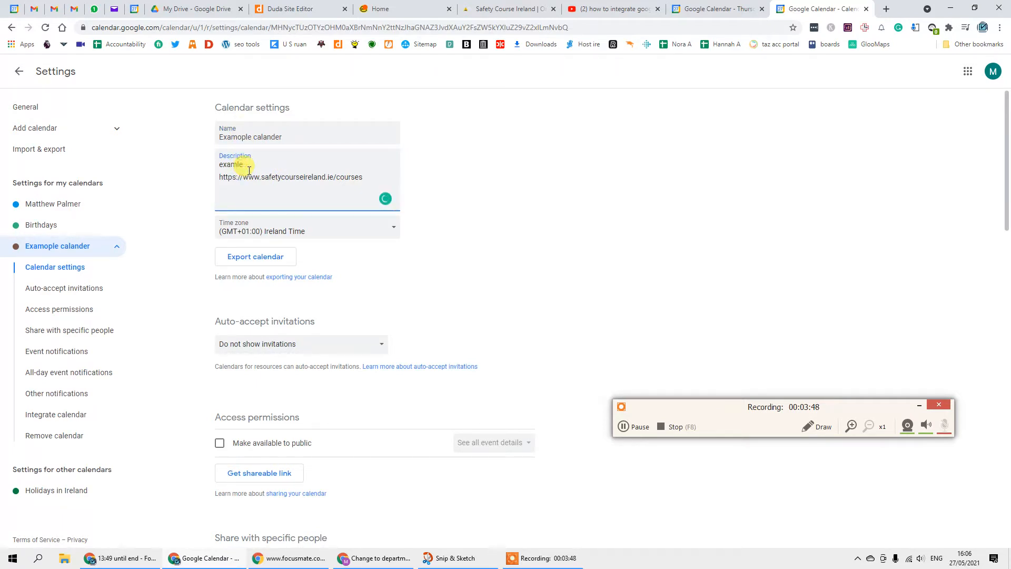
left_click(244, 138)
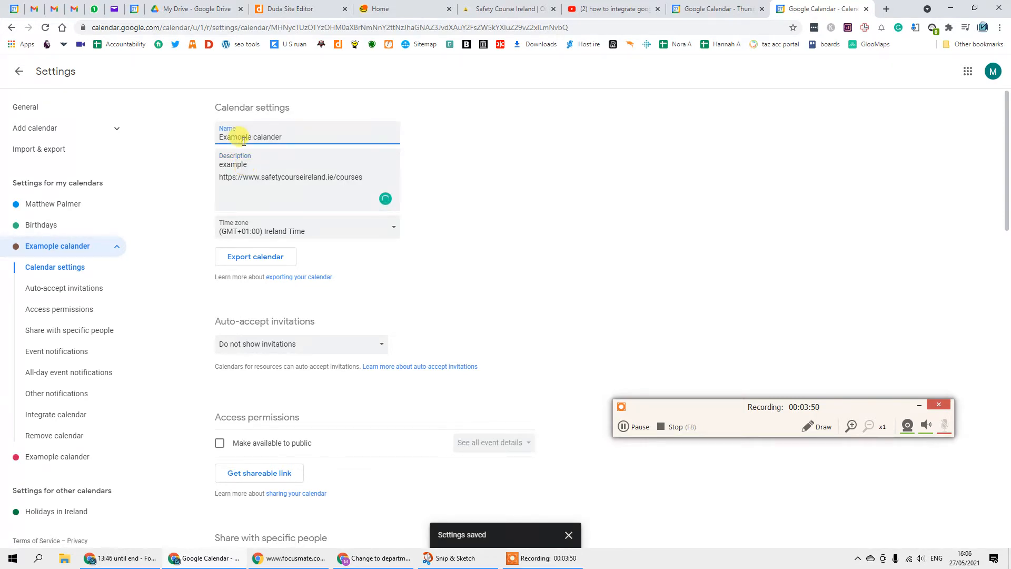
left_click(187, 326)
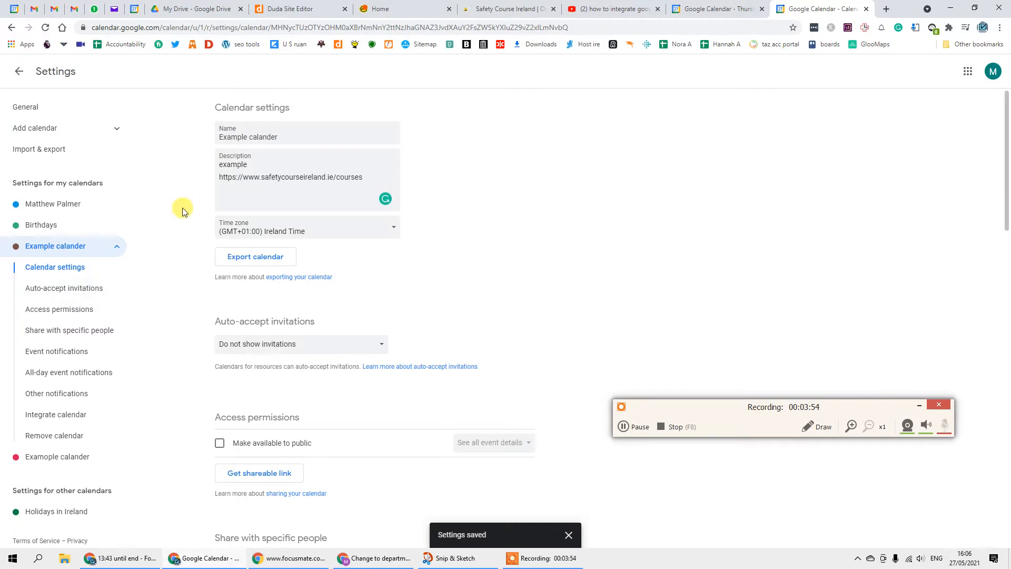
scroll(255, 239, "down", 2)
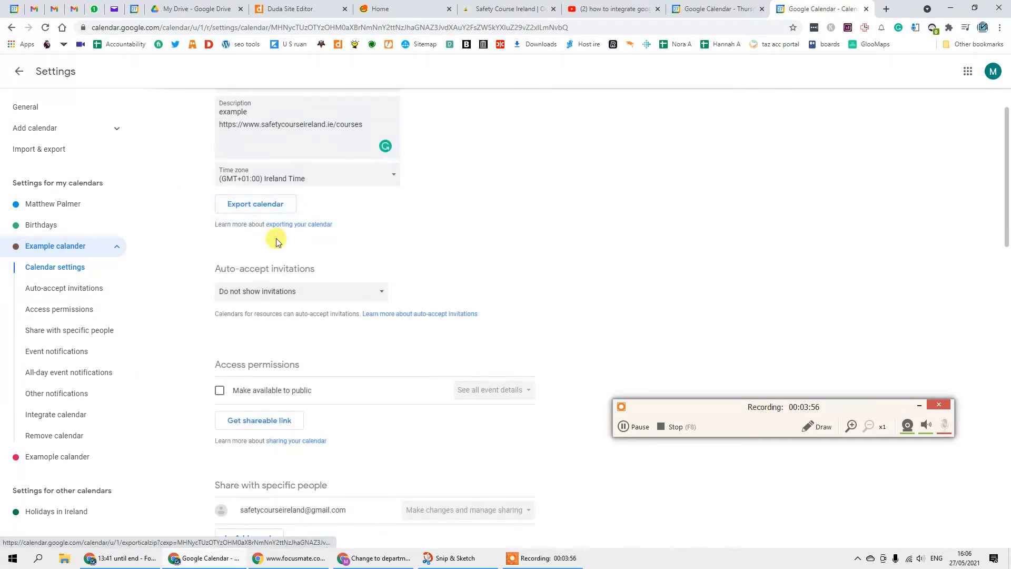
scroll(261, 239, "up", 2)
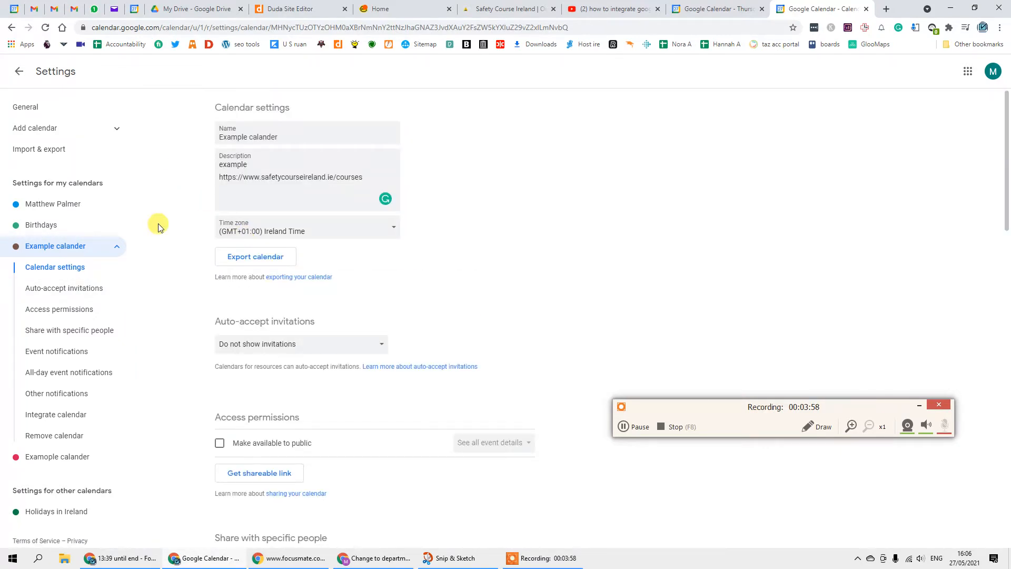
scroll(156, 226, "down", 2)
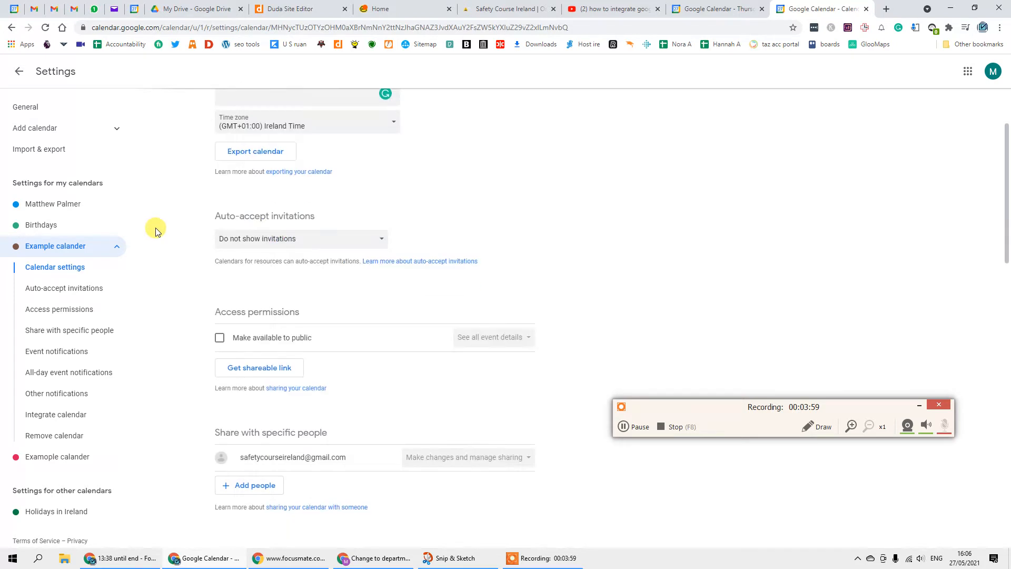
- Make Example calander public, confirming the warning, and auto-accept invitations that do not conflict
left_click(219, 338)
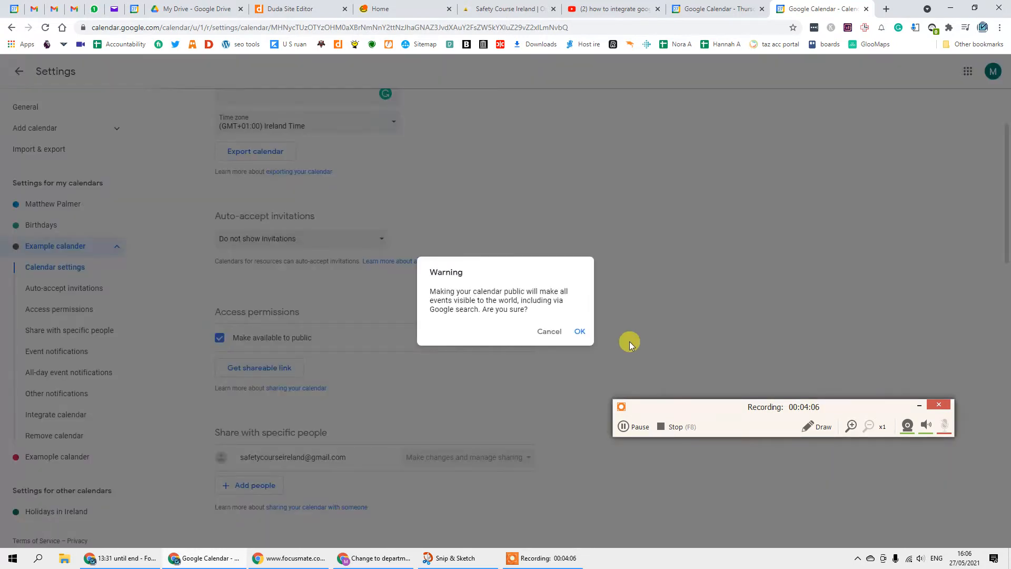
left_click(579, 331)
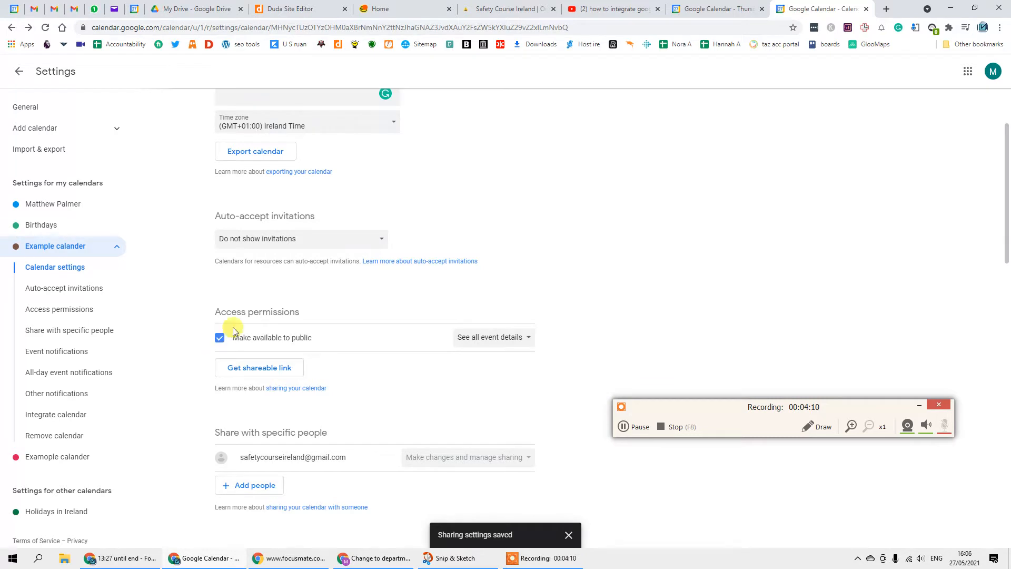
left_click(344, 237)
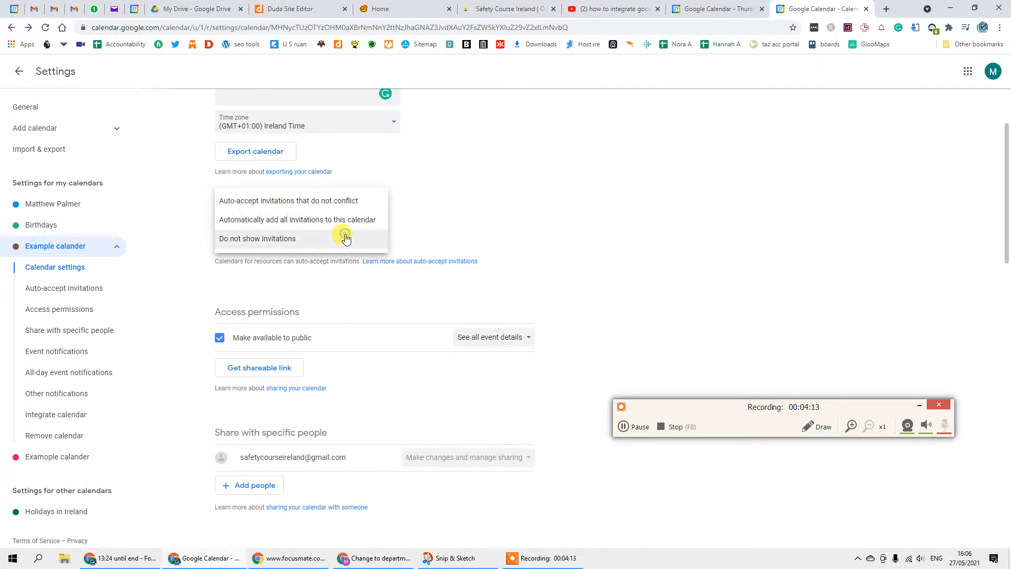
left_click(345, 205)
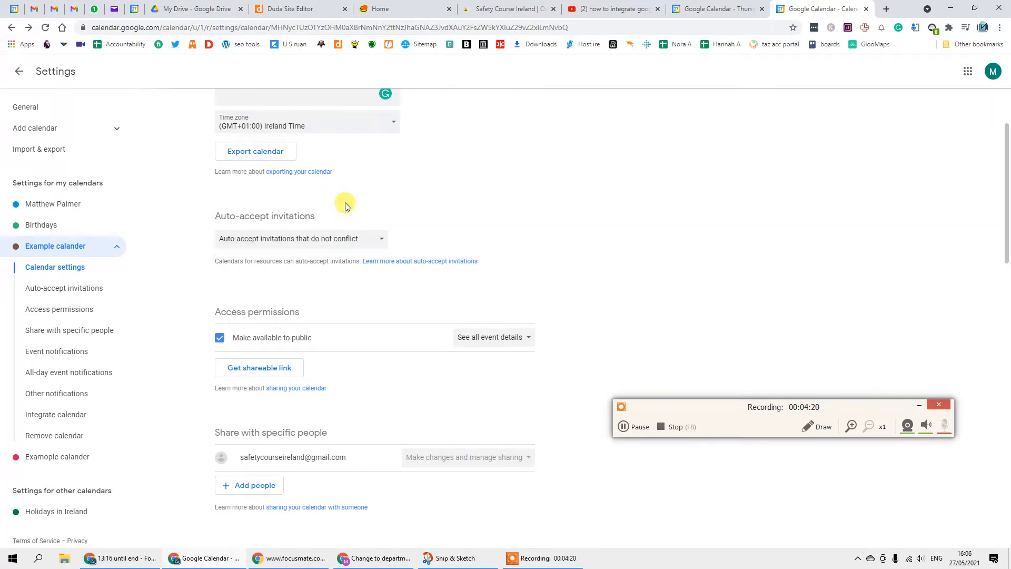
scroll(226, 273, "down", 2)
- Add a first event notification set to 1 hour before
scroll(196, 287, "down", 1)
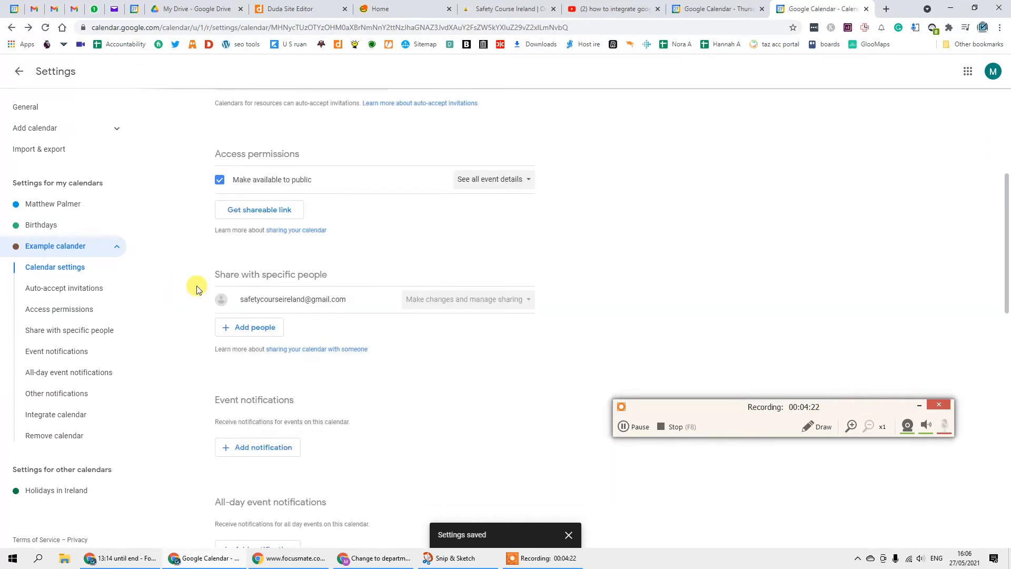
scroll(196, 288, "down", 2)
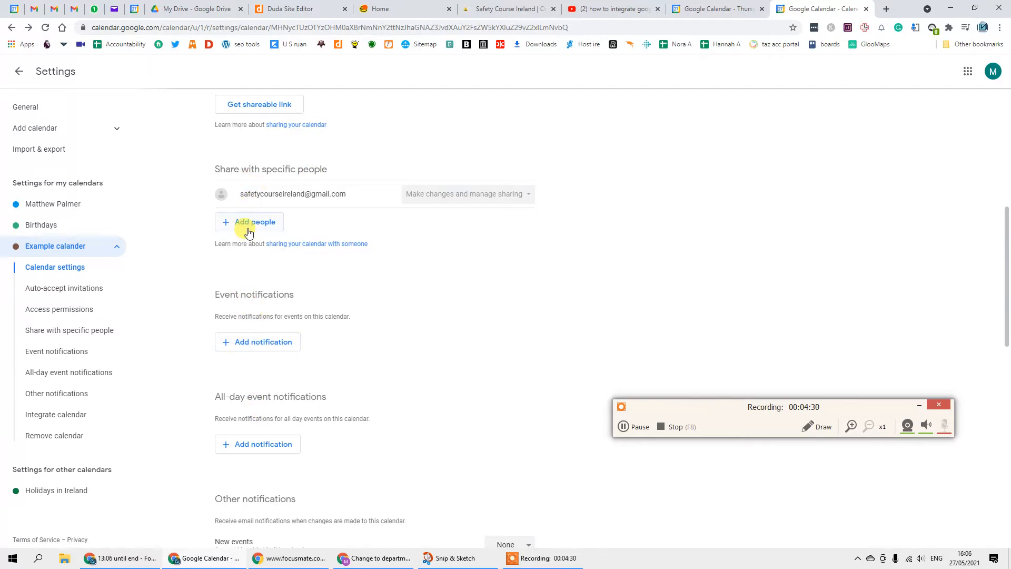
scroll(232, 266, "down", 1)
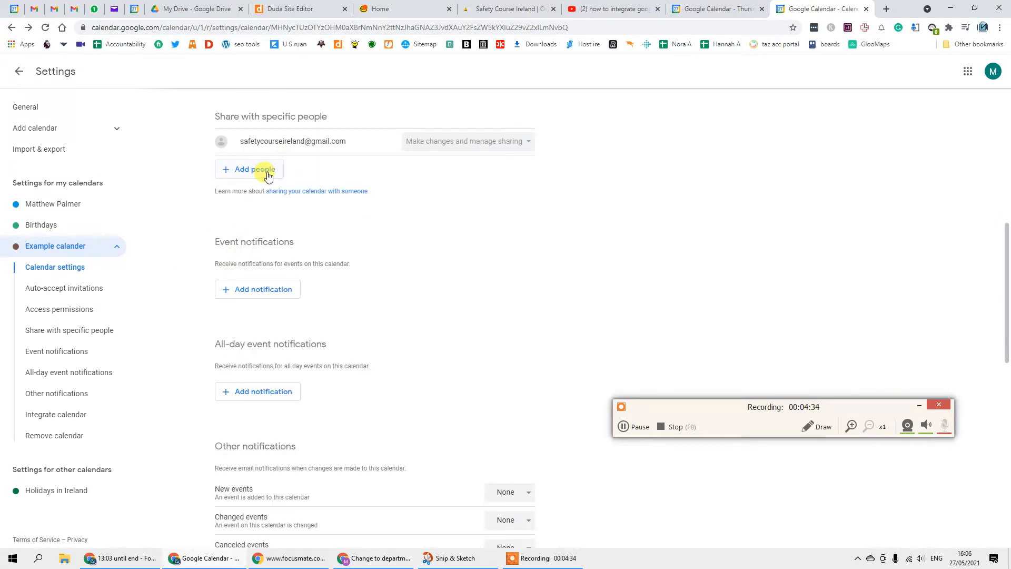
left_click(239, 289)
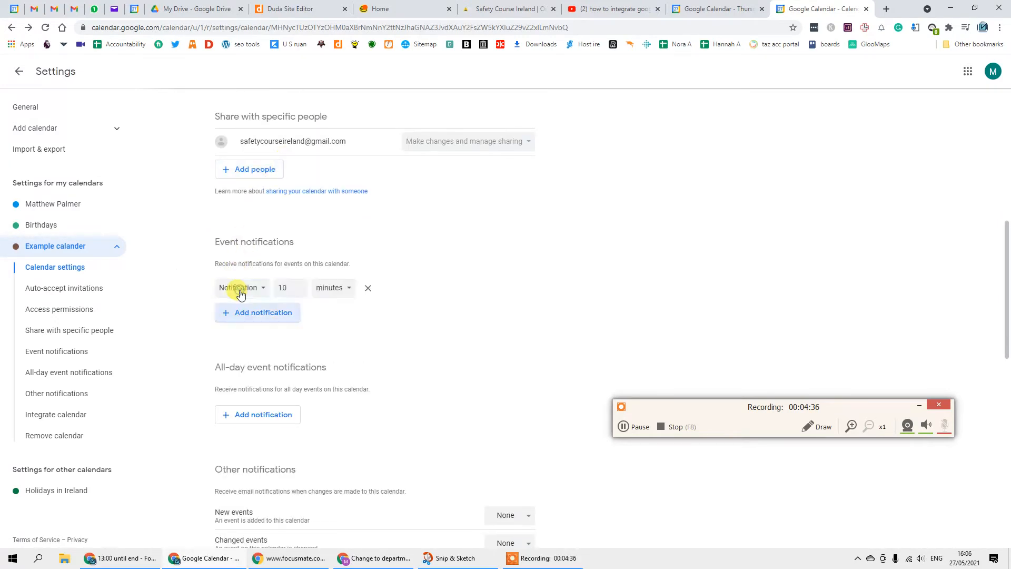
left_click(252, 288)
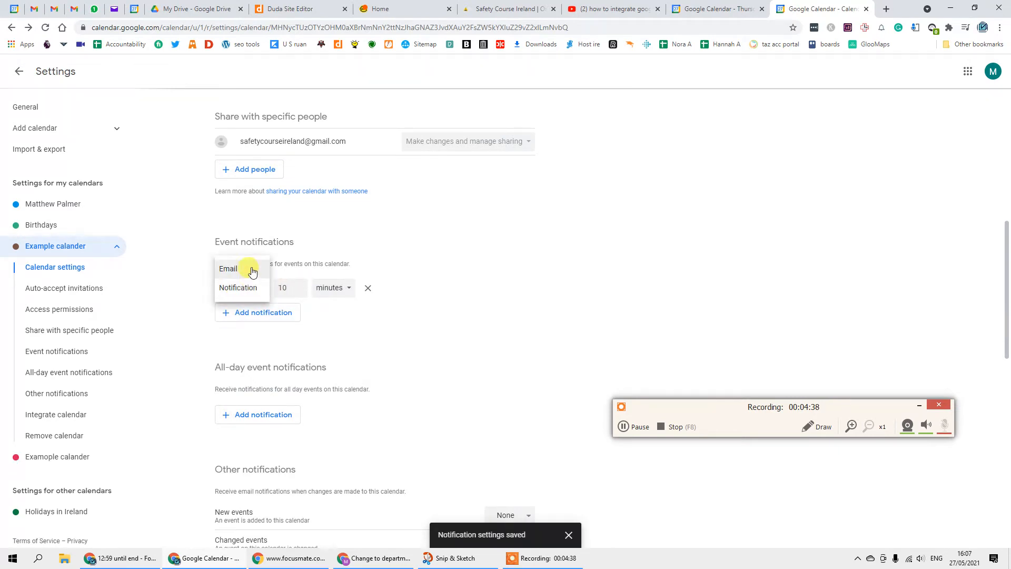
left_click(248, 288)
left_click(291, 291)
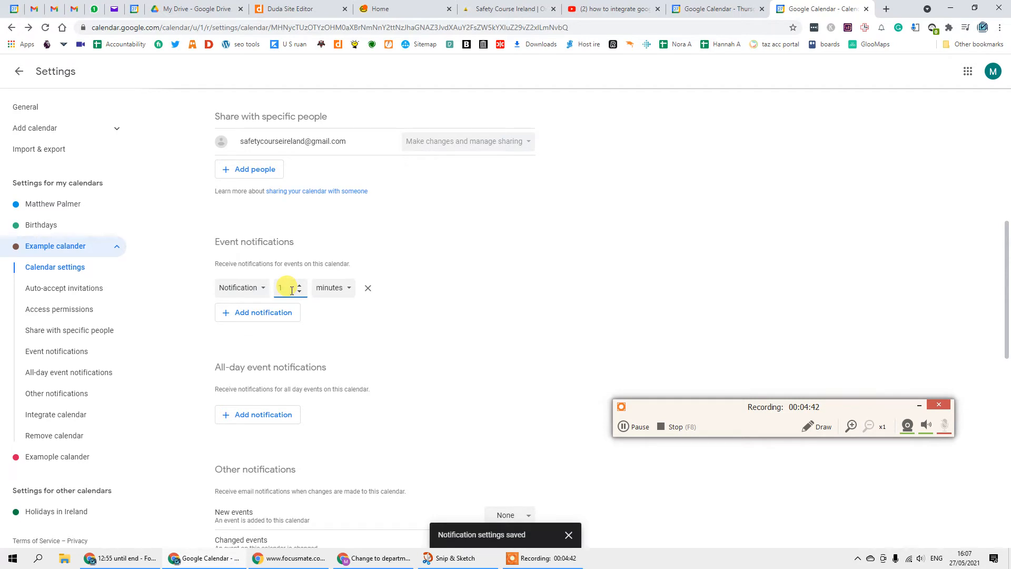
left_click(329, 287)
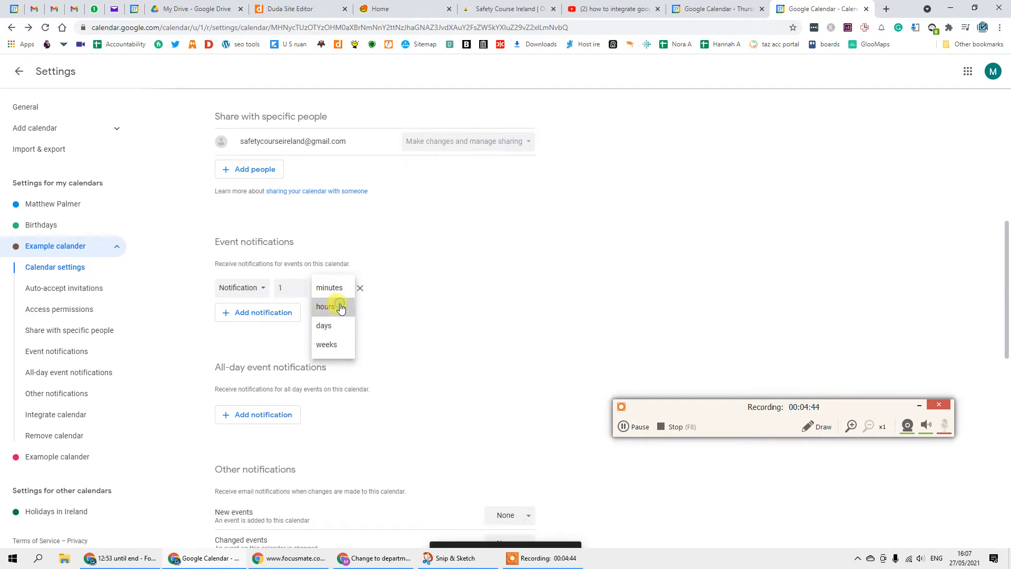
left_click(339, 306)
- Add a second event notification set to 1 day before
left_click(264, 313)
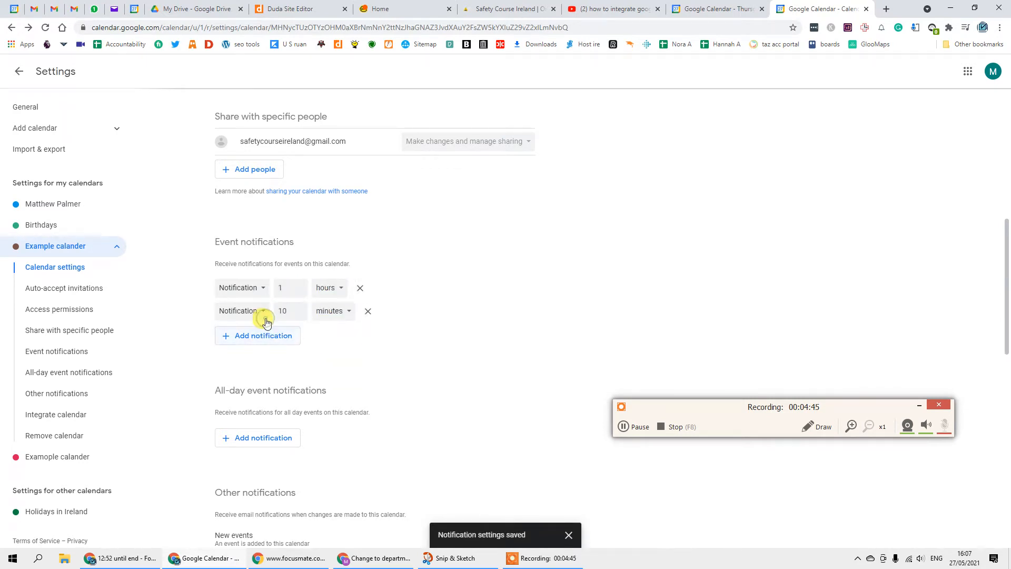
left_click(298, 308)
left_click(337, 311)
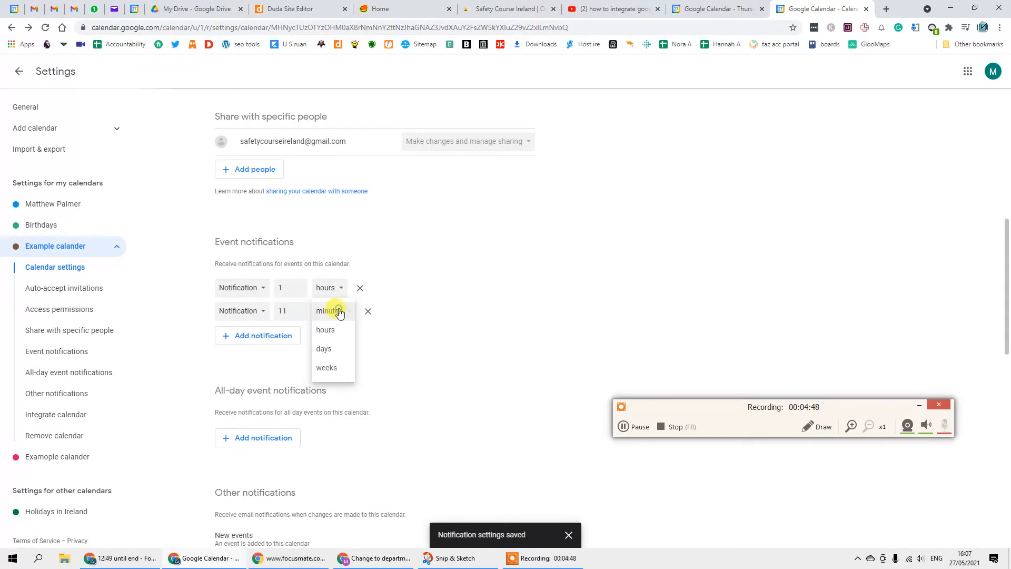
left_click(339, 352)
double_click(298, 313)
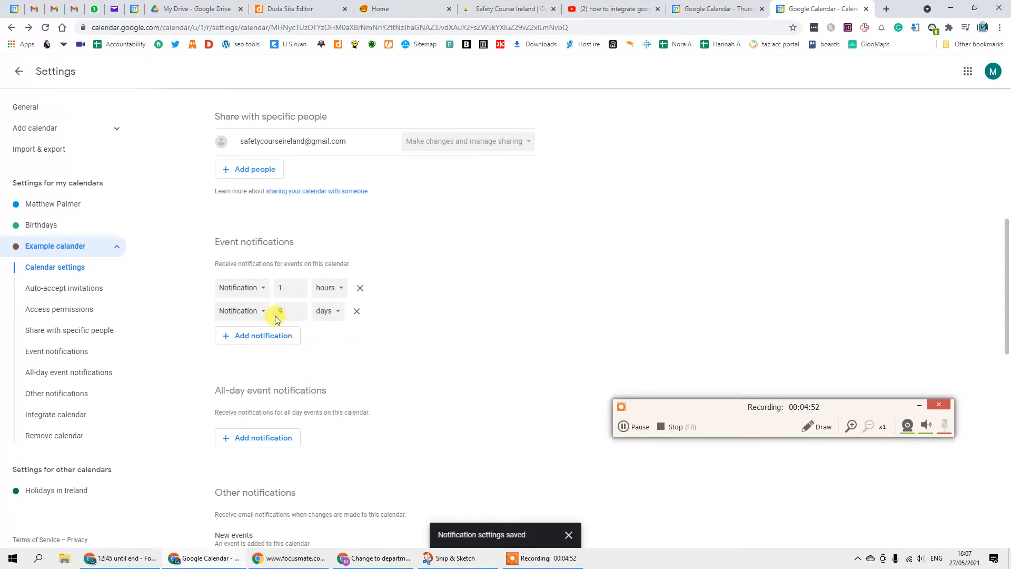
type("1")
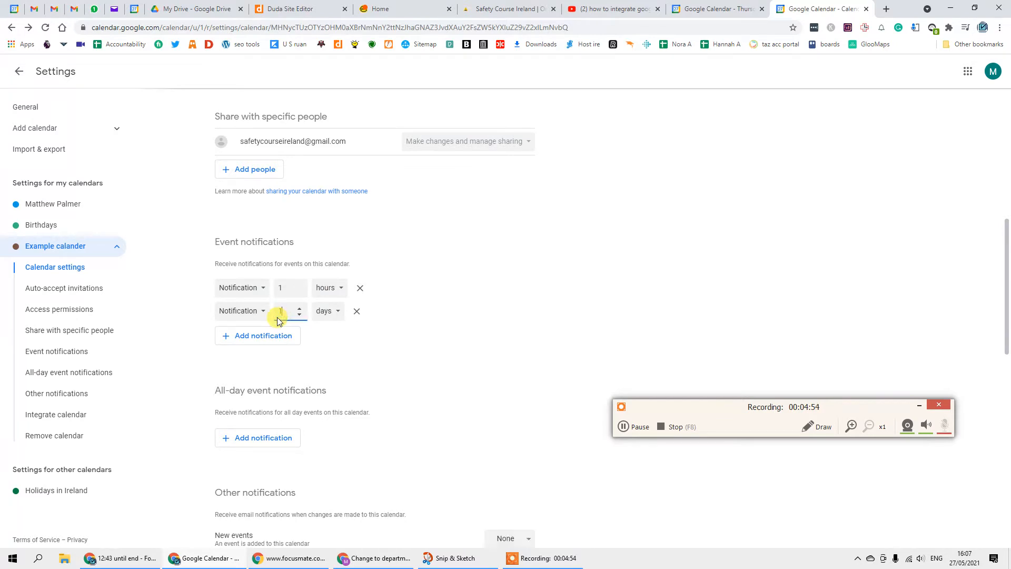
scroll(440, 345, "down", 6)
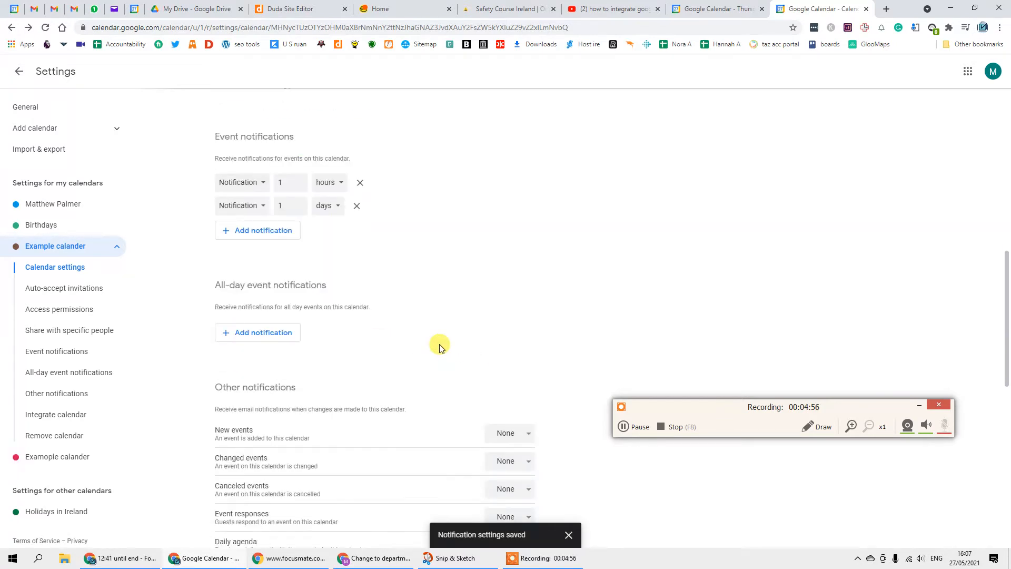
scroll(433, 224, "up", 3)
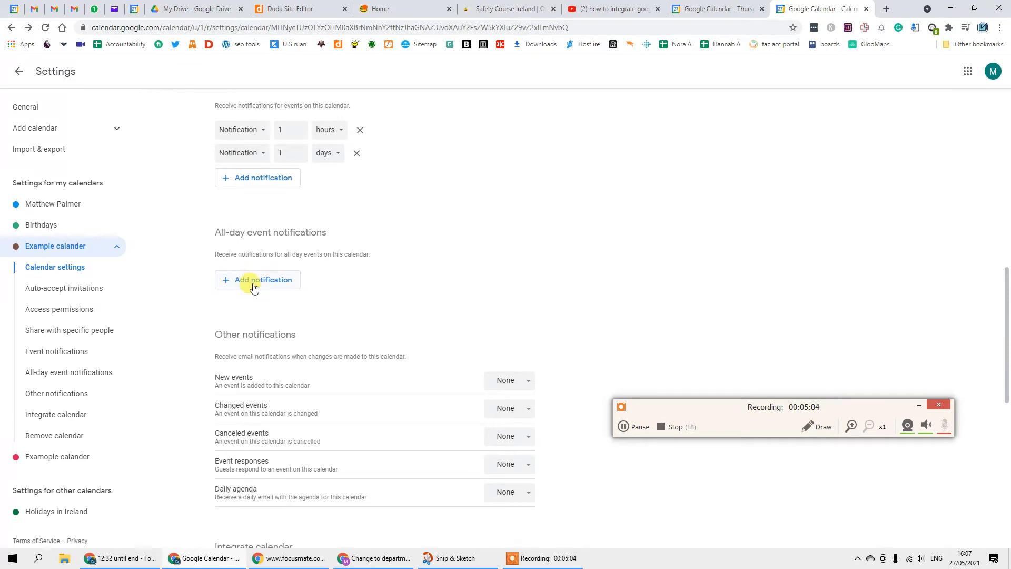
scroll(492, 241, "down", 2)
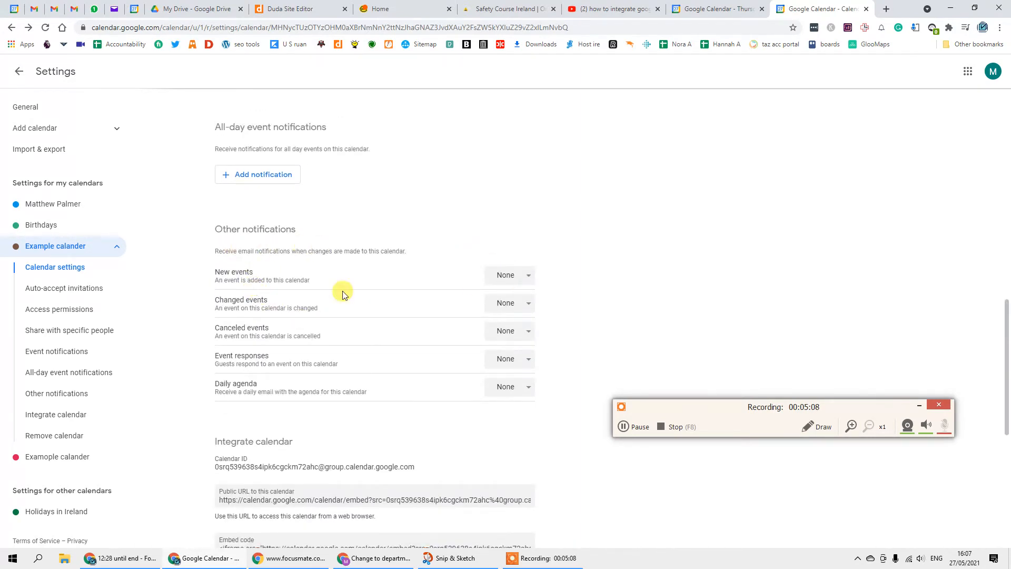
scroll(226, 280, "down", 4)
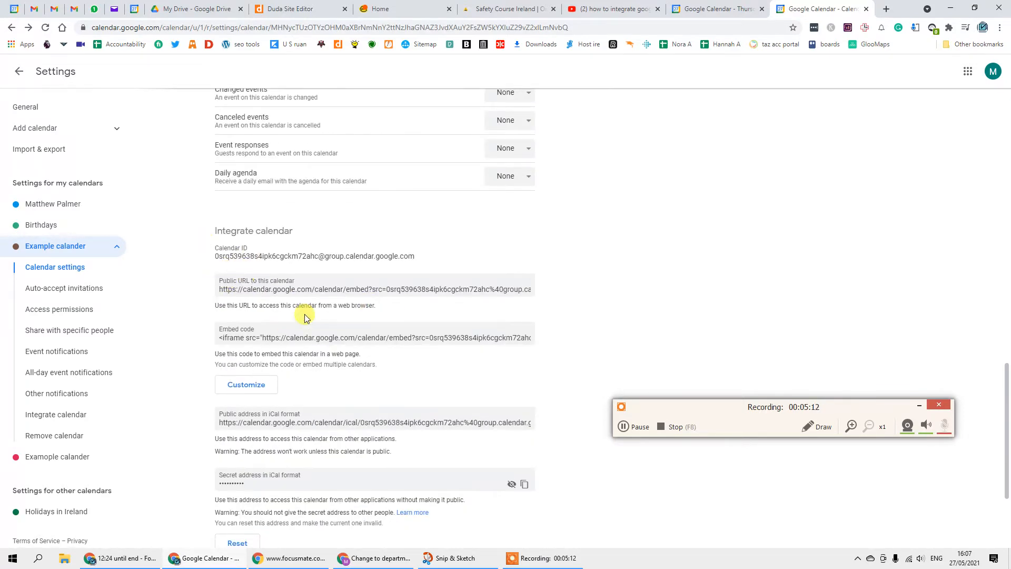
scroll(271, 310, "down", 3)
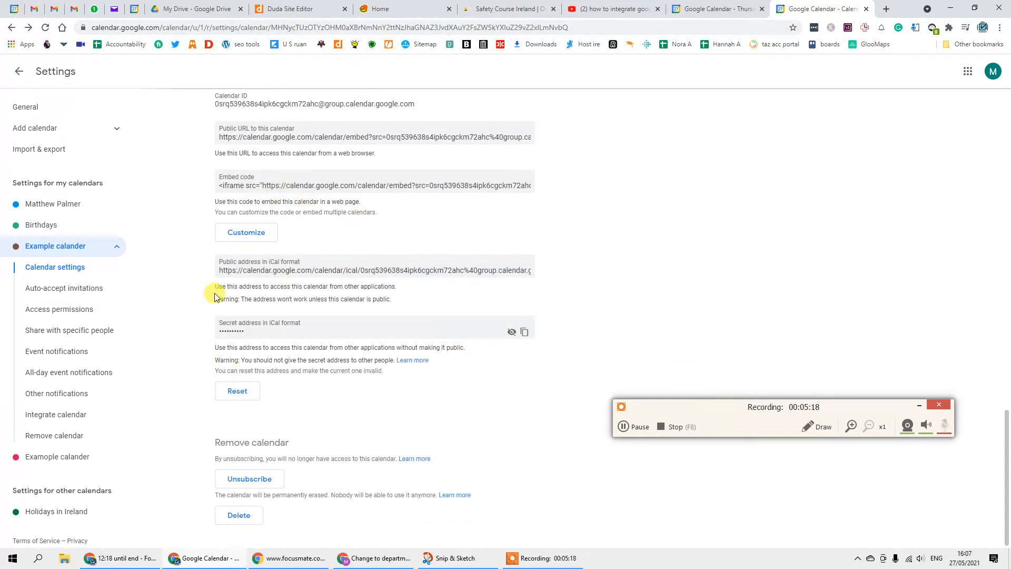
scroll(213, 307, "up", 1)
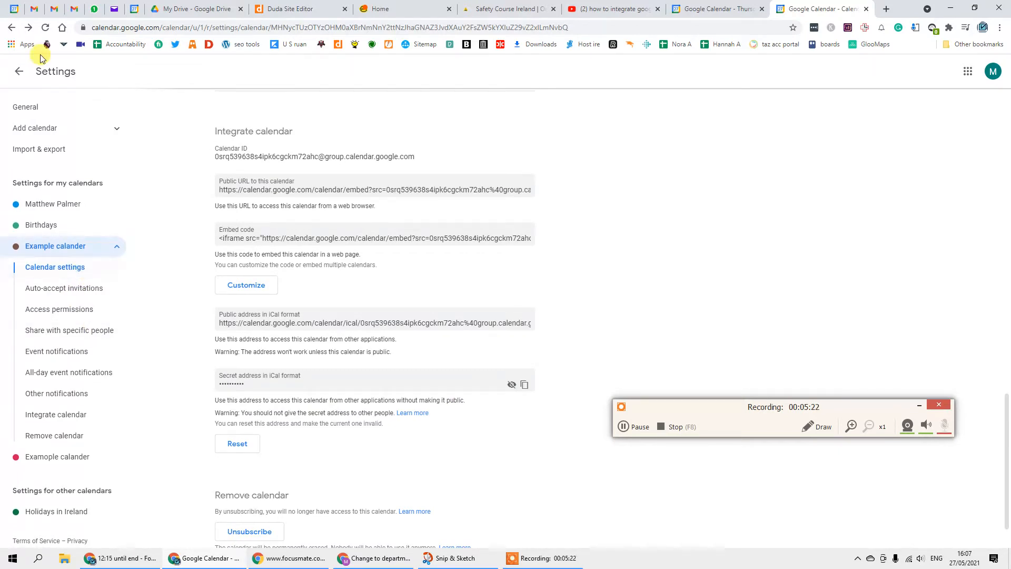
- In week view, display only Example calander and remove the duplicate Examople calander
left_click(21, 76)
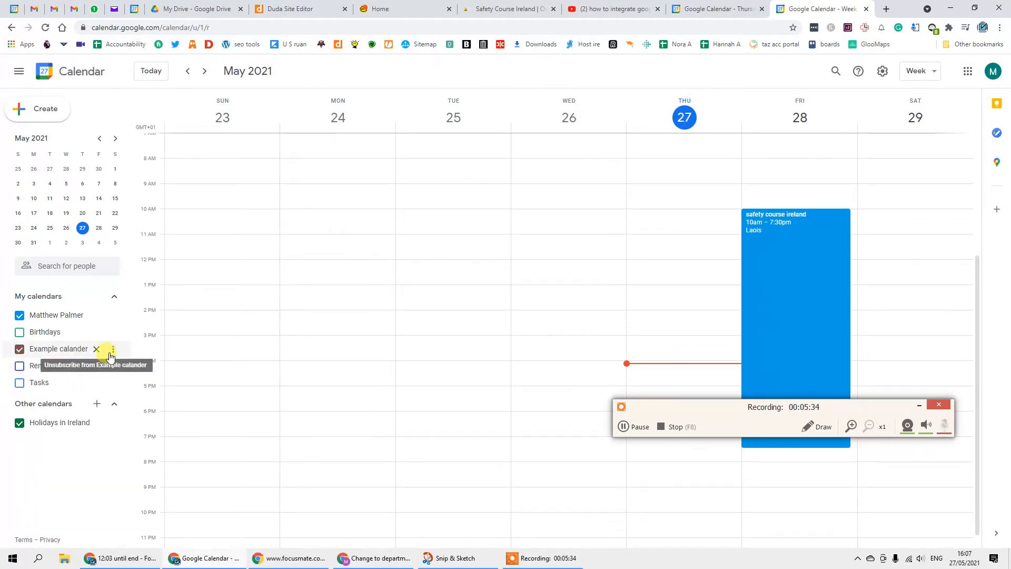
left_click(113, 349)
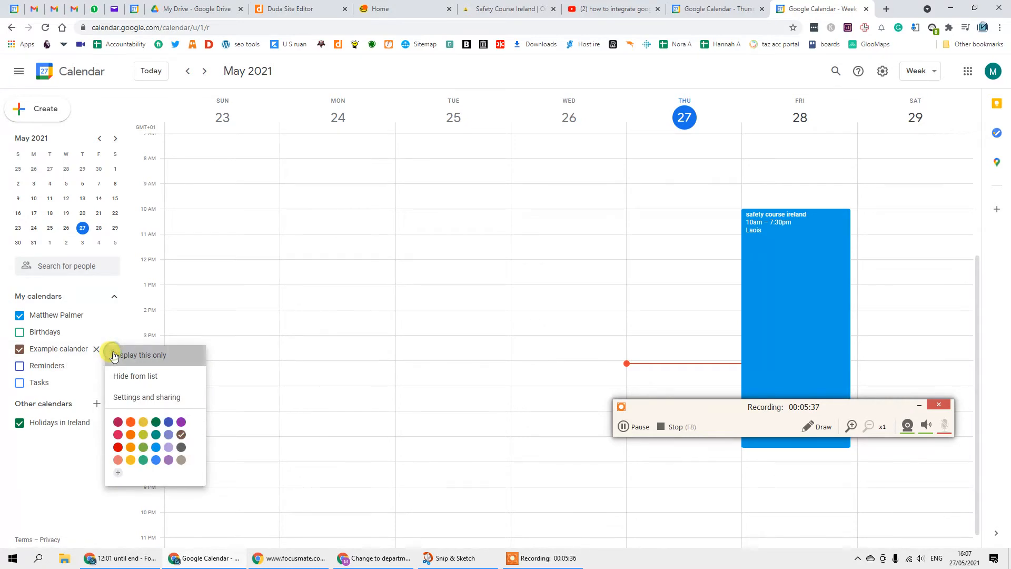
left_click(114, 353)
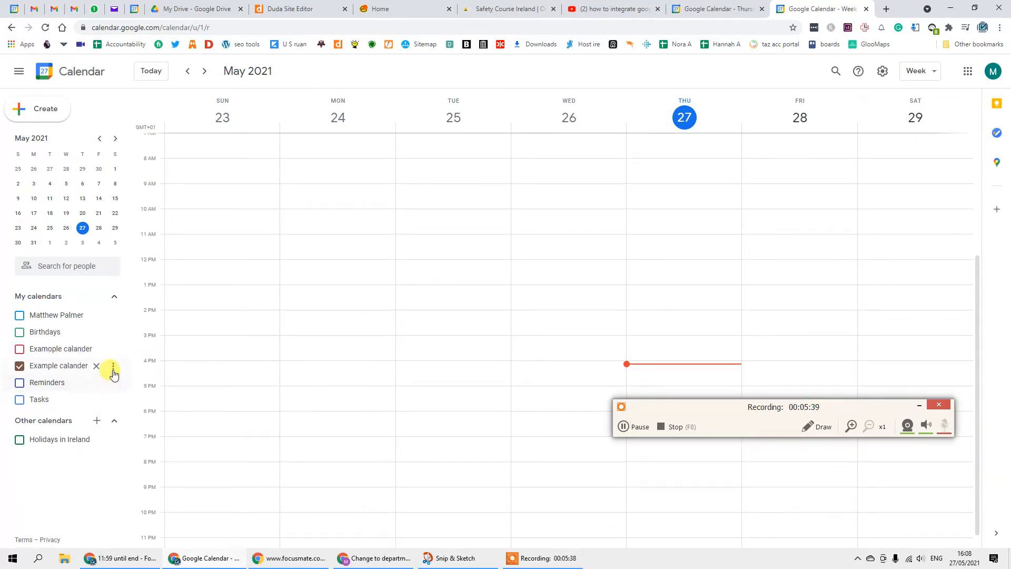
left_click(113, 350)
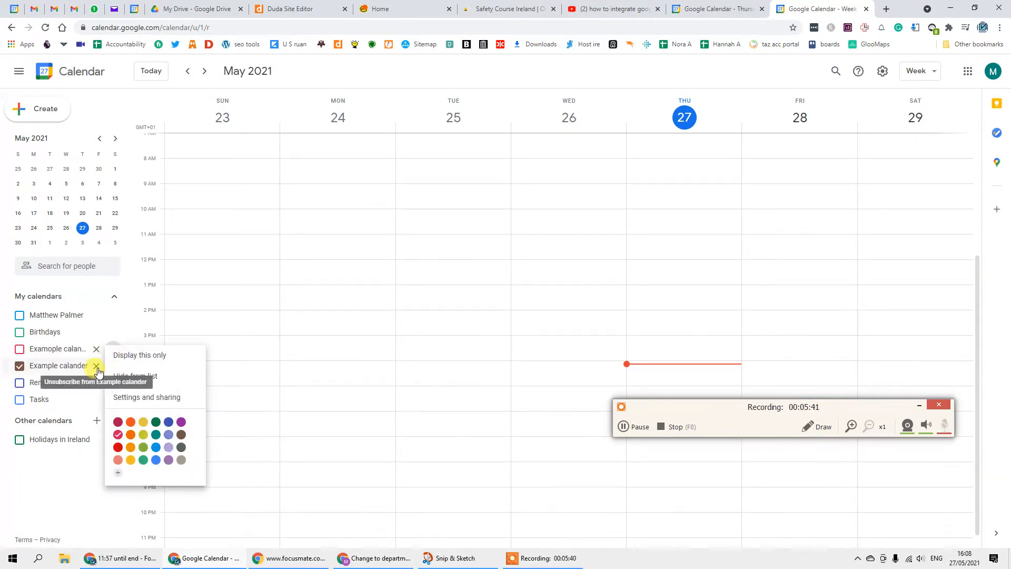
left_click(79, 368)
left_click(68, 368)
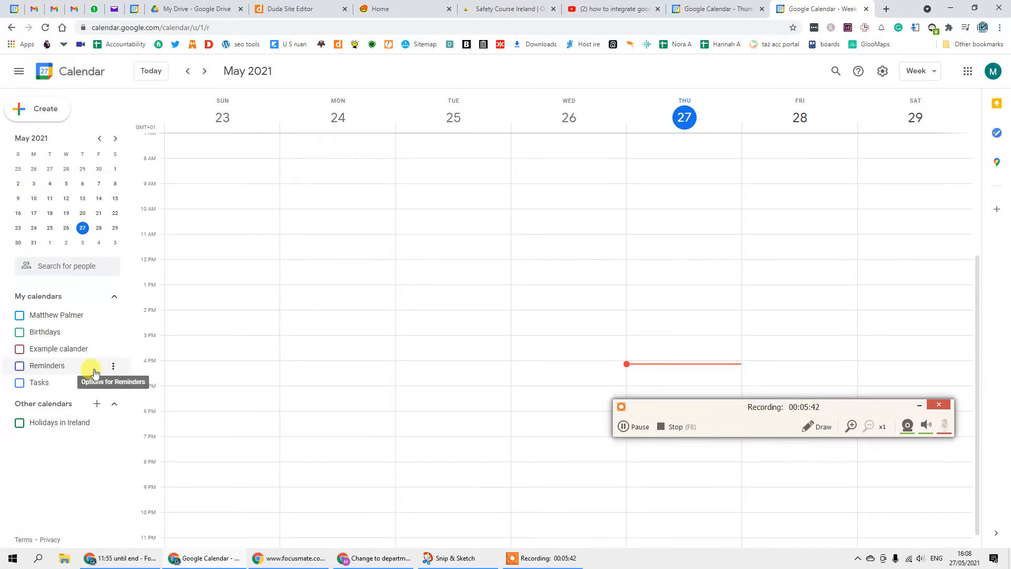
left_click(73, 356)
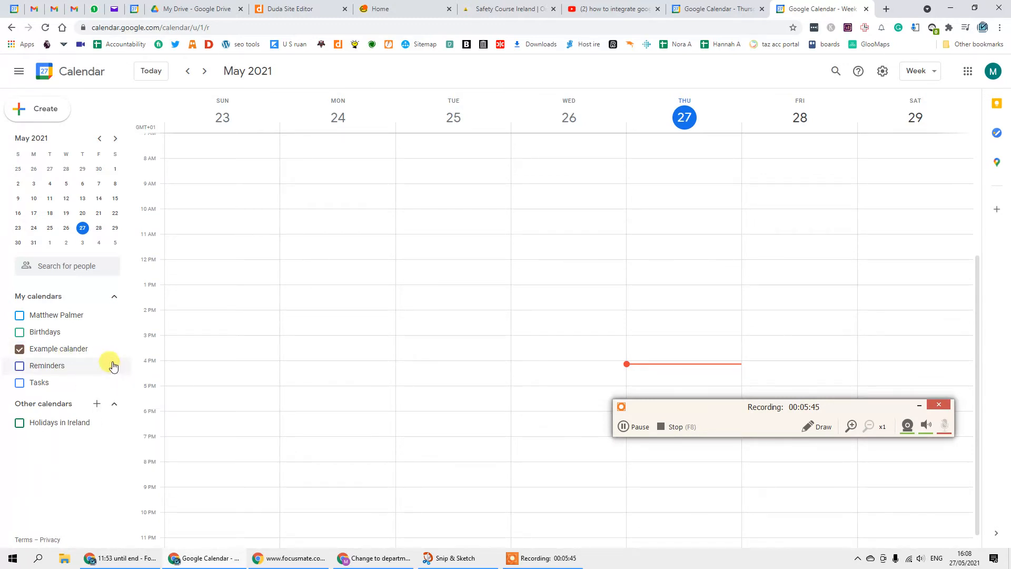
- Open Example calander's Settings and sharing page
left_click(113, 351)
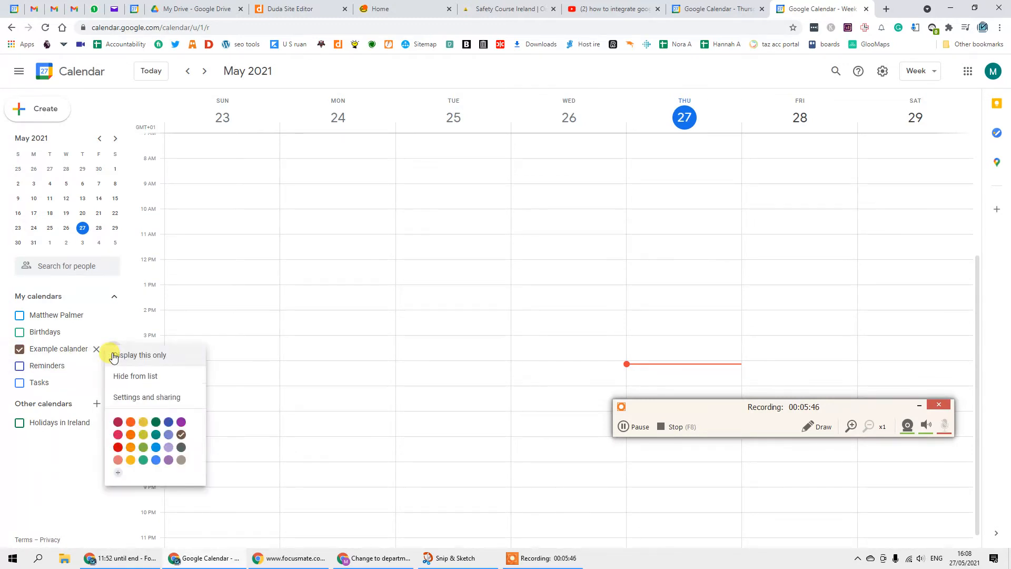
left_click(159, 404)
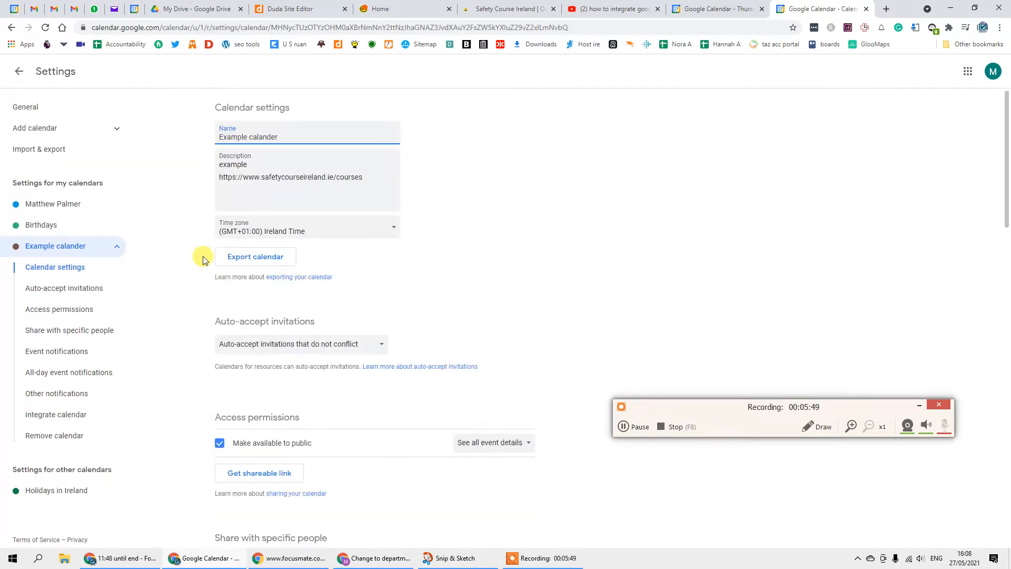
scroll(203, 259, "down", 10)
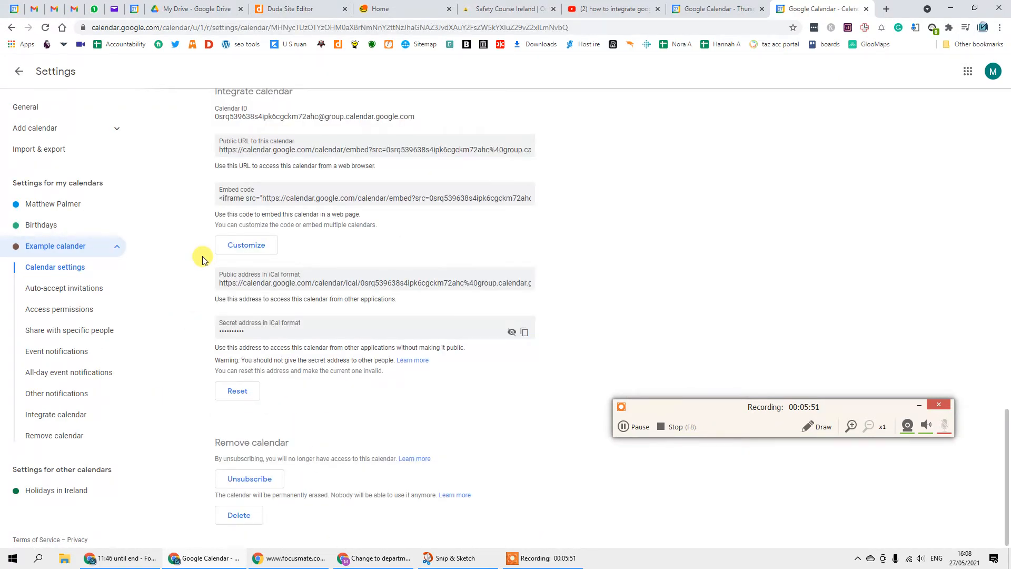
scroll(203, 259, "up", 10)
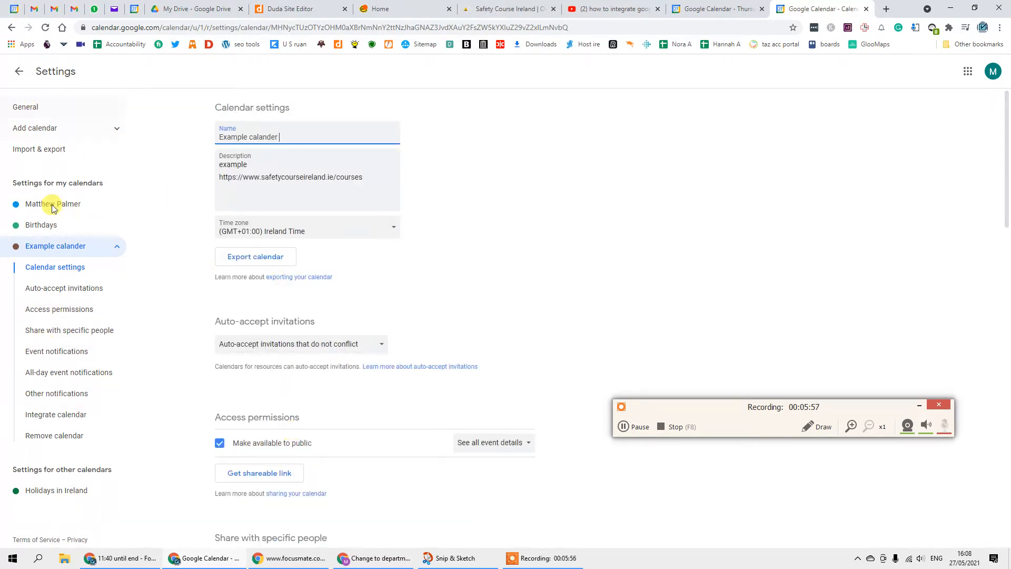
- Return to the May 23–29 week view and drag out an untitled event on Friday, May 28 at 9:00am
left_click(18, 74)
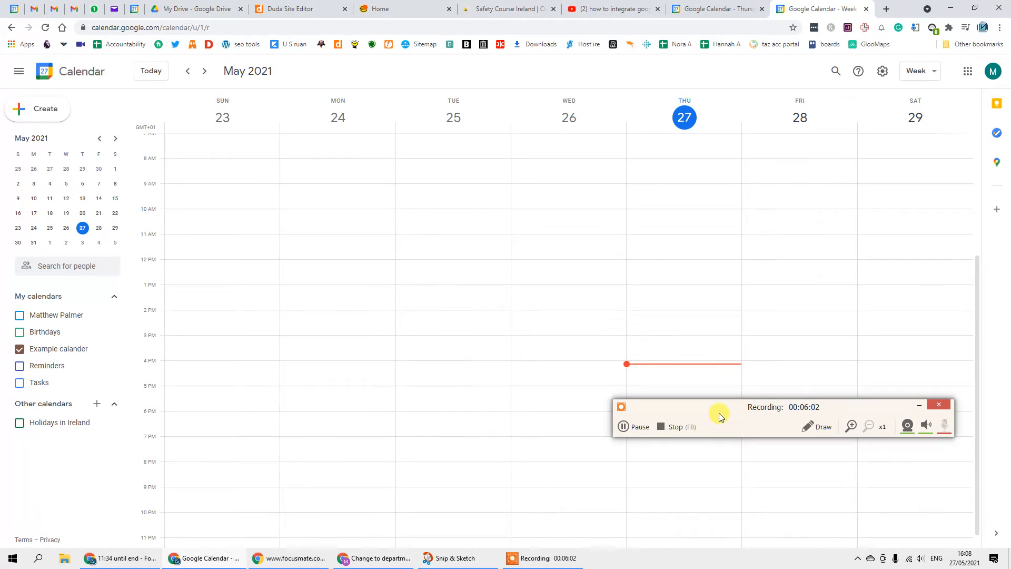
left_click_drag(718, 413, 277, 95)
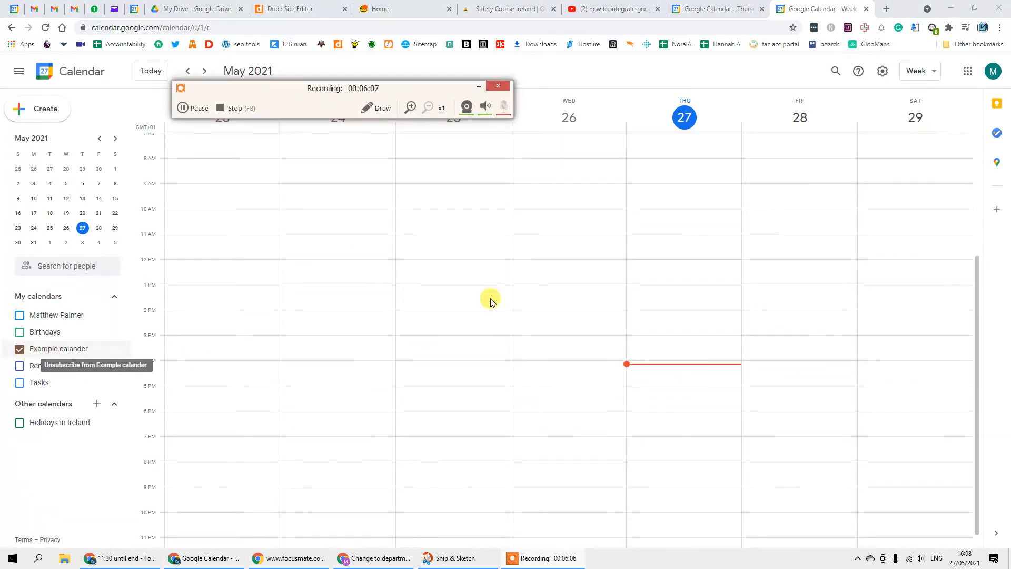
scroll(551, 440, "up", 3)
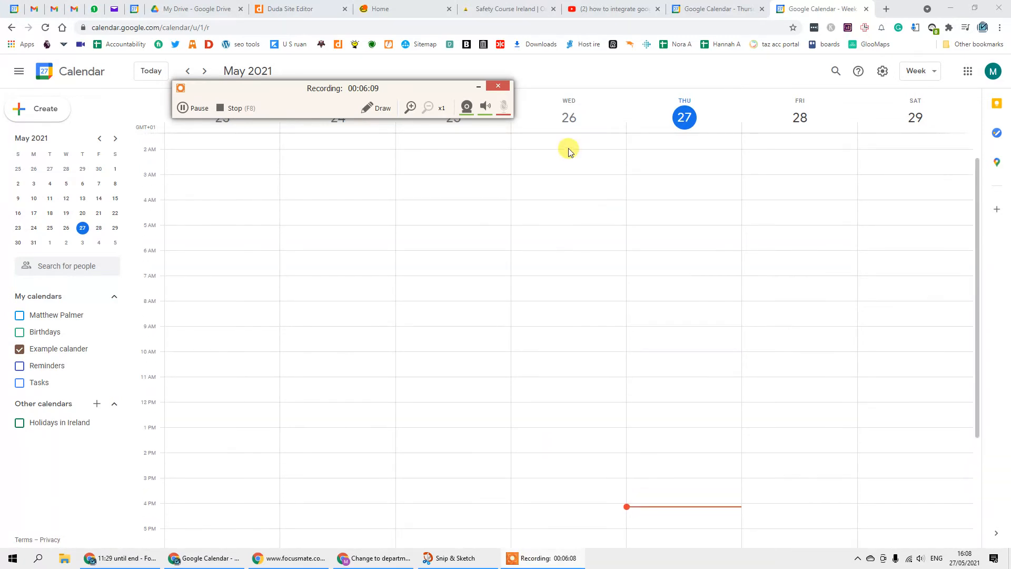
left_click(478, 88)
scroll(558, 379, "down", 3)
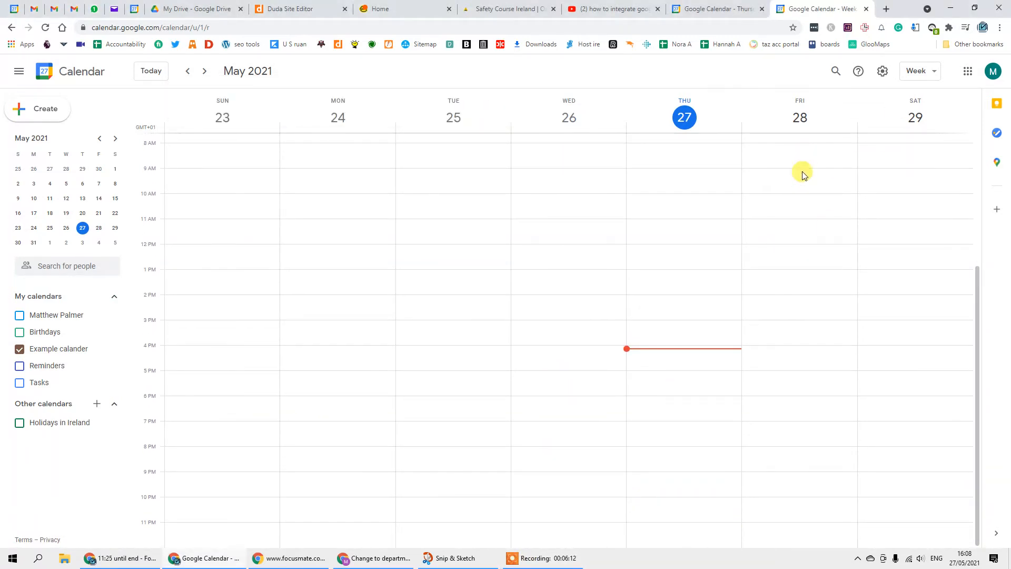
scroll(832, 230, "up", 3)
scroll(830, 231, "up", 1)
scroll(817, 238, "down", 4)
- Draft a Friday 9 AM event titled 'workshop' located in Laois, Co. Laois, Ireland
left_click_drag(791, 172, 800, 487)
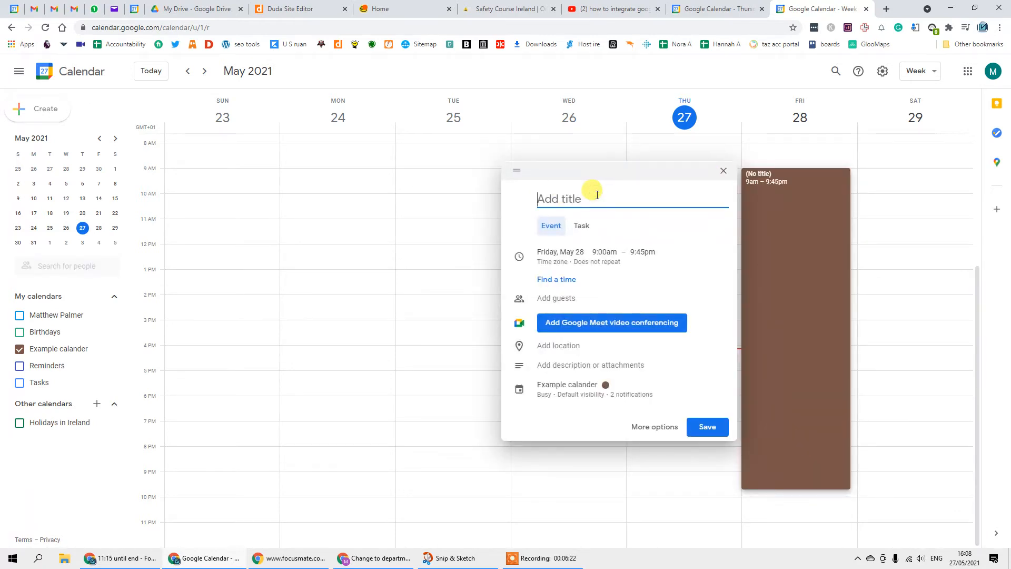
type("workshop")
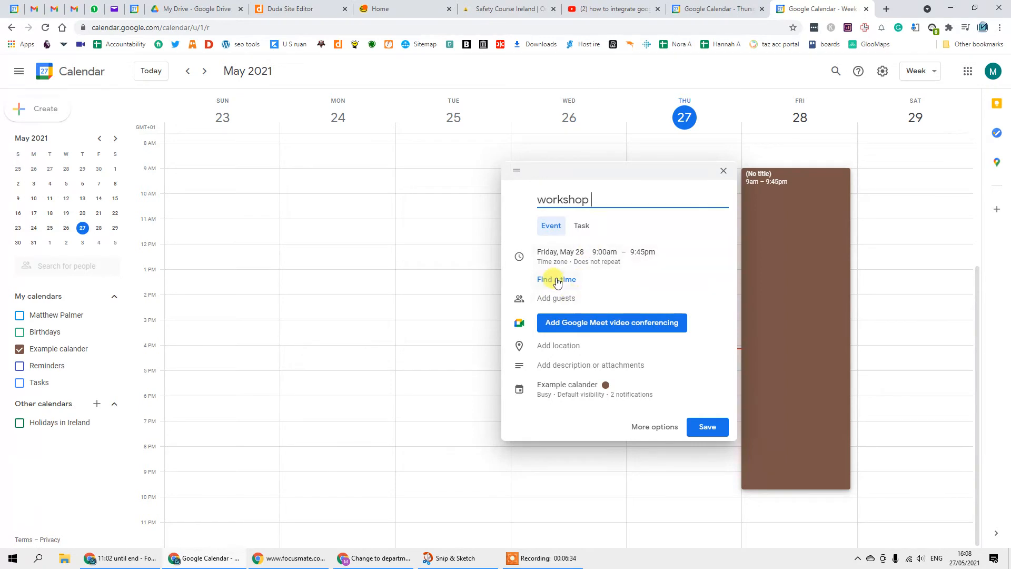
left_click(555, 345)
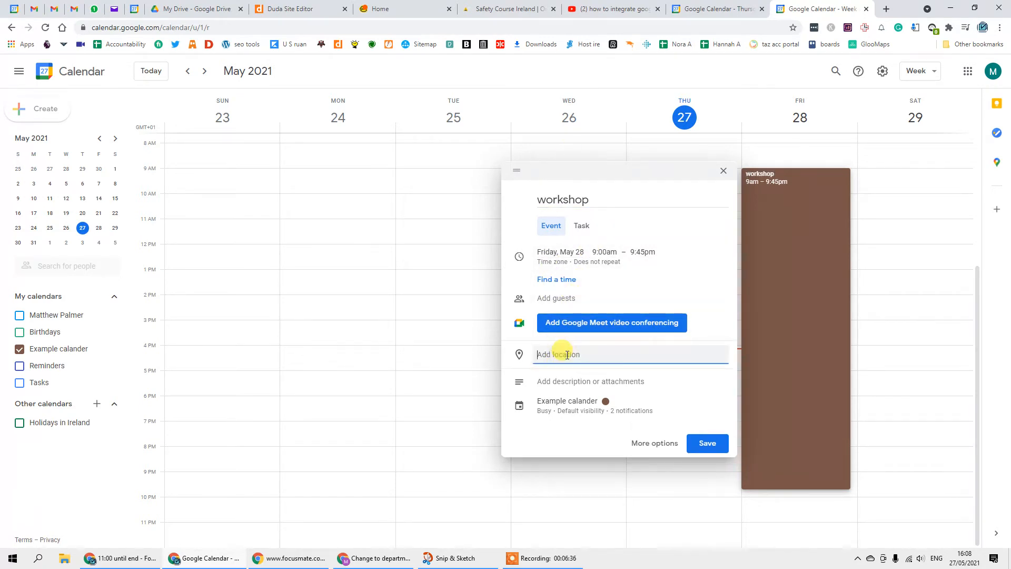
type("Laois")
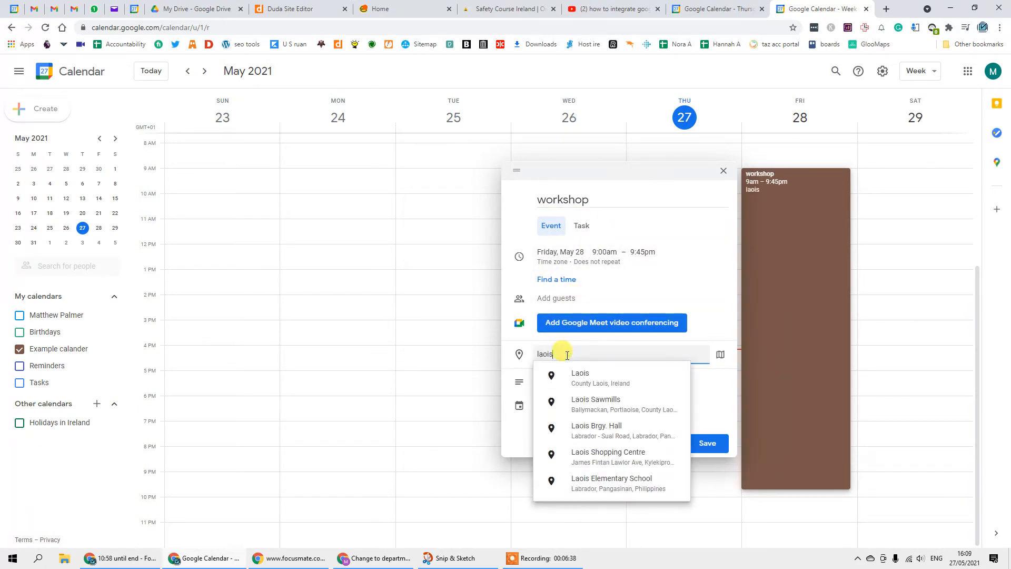
left_click(577, 374)
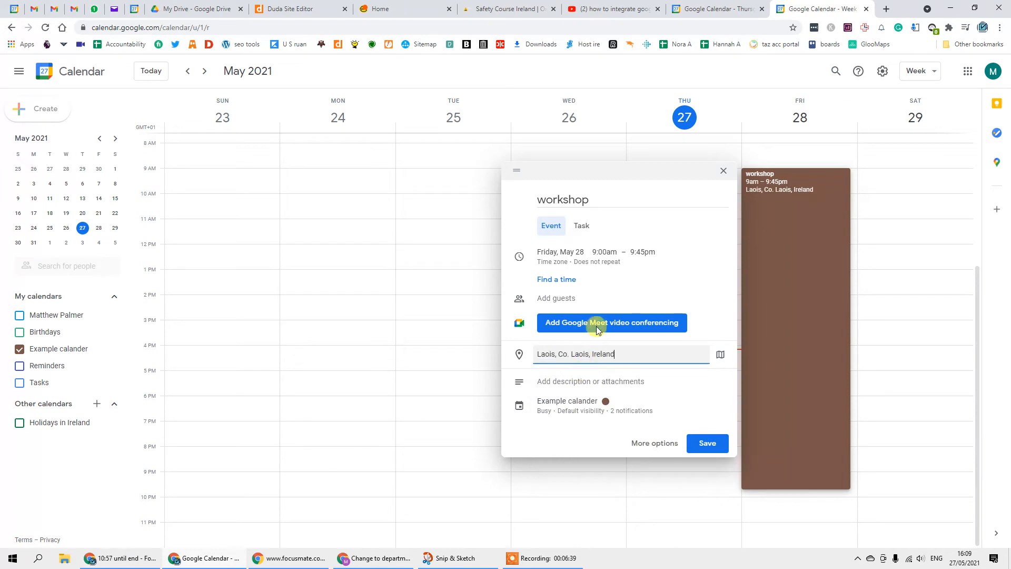
left_click(545, 381)
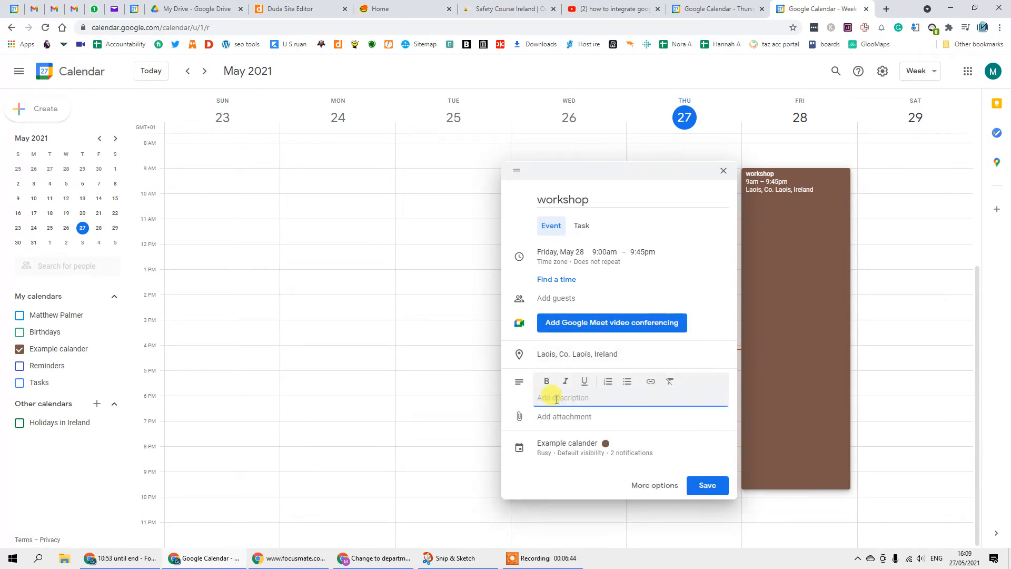
key("super")
key("super")
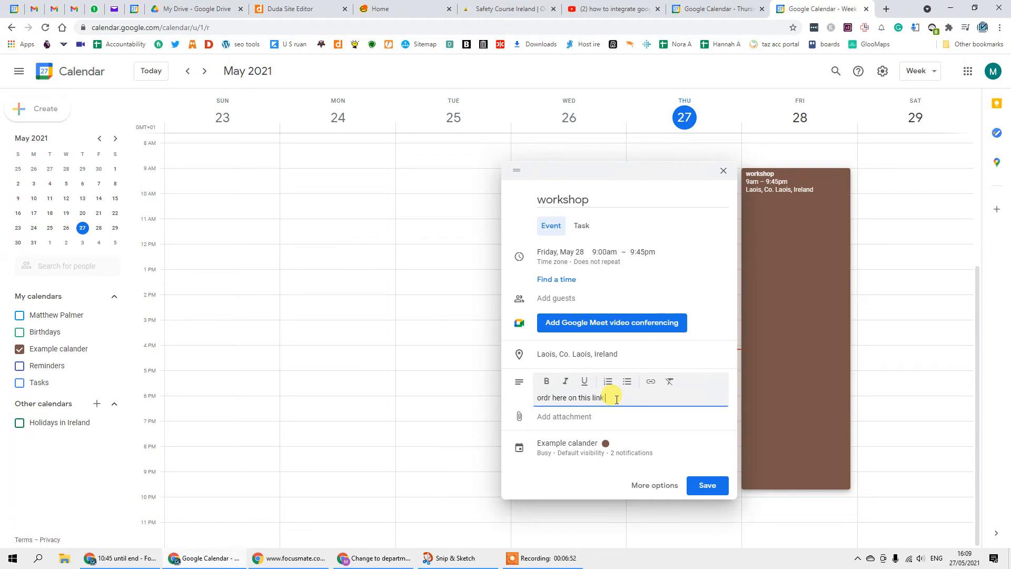
key("super+v")
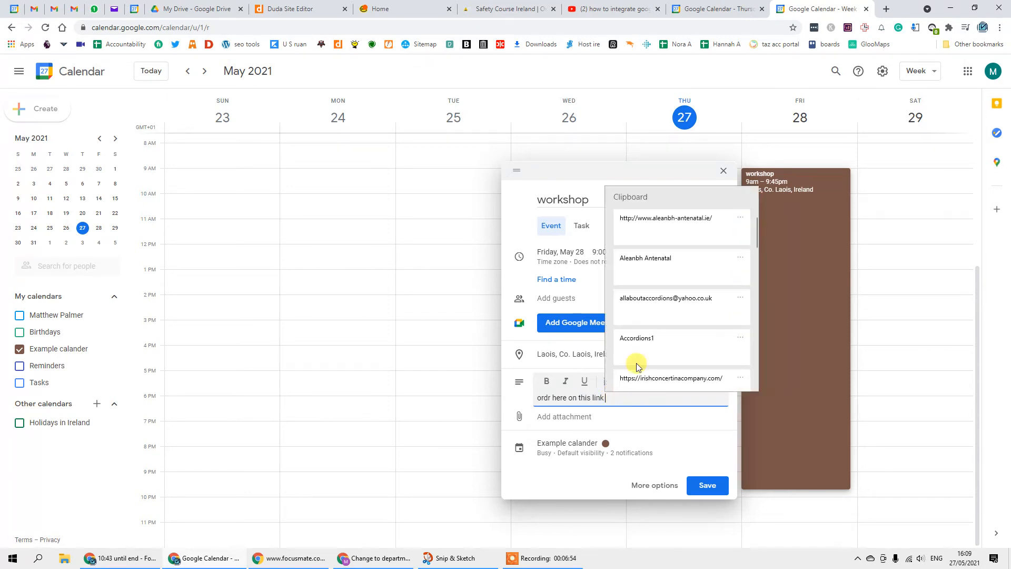
scroll(692, 267, "down", 4)
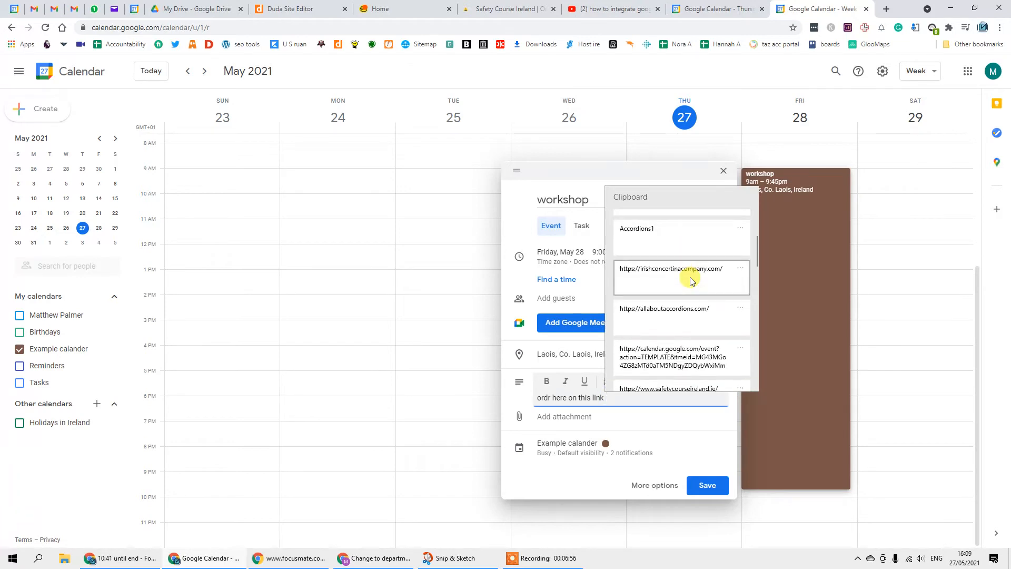
left_click(684, 346)
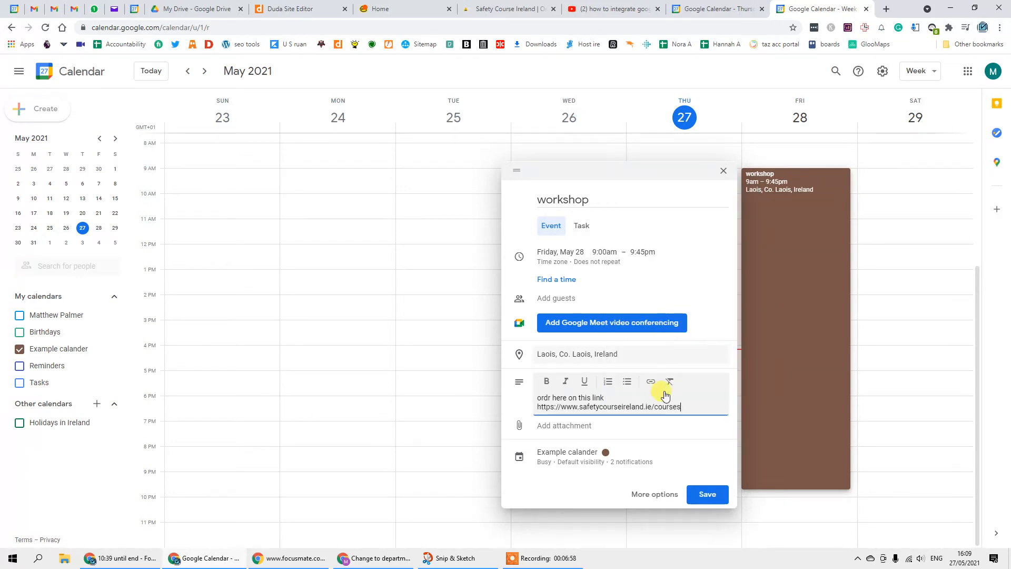
- Turn the pasted URL into a link to the courses page and save the workshop event
left_click_drag(684, 405, 555, 407)
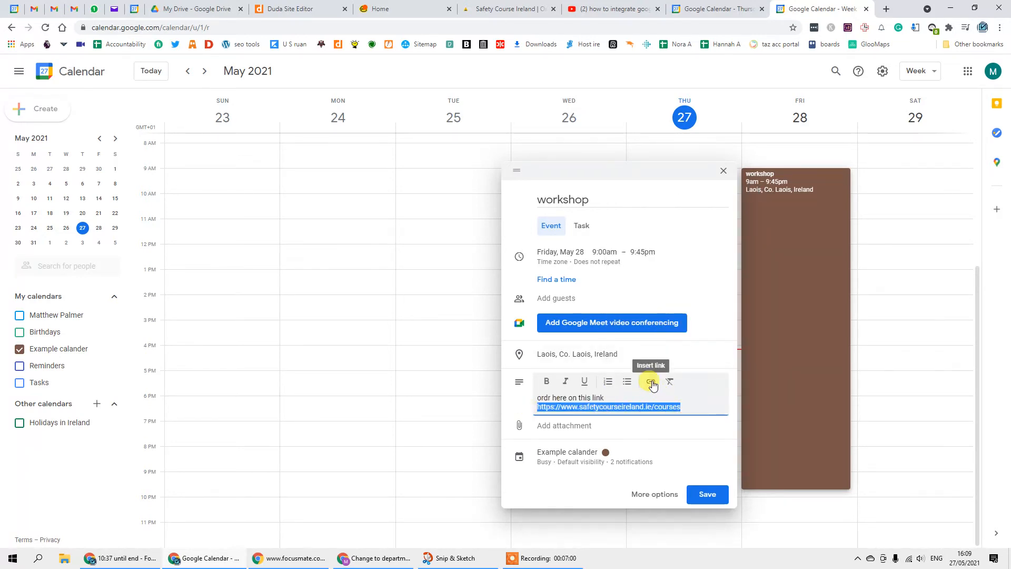
left_click(651, 382)
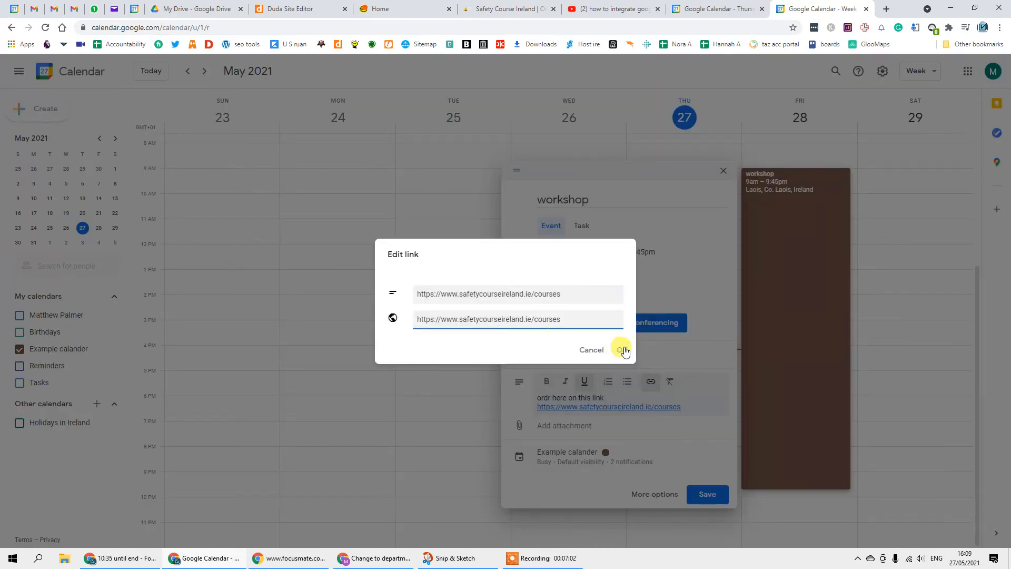
left_click(619, 350)
left_click(714, 386)
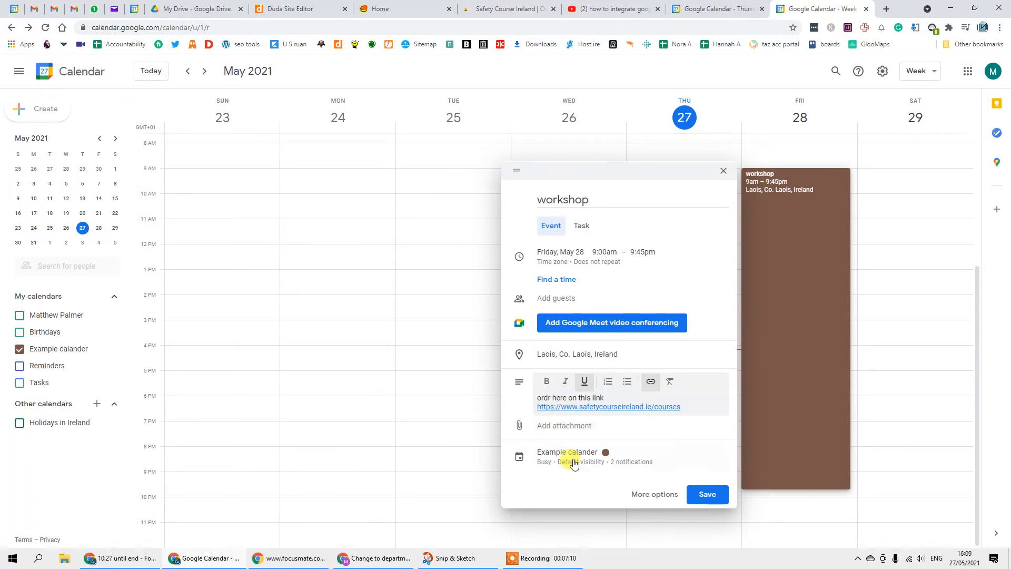
left_click(707, 495)
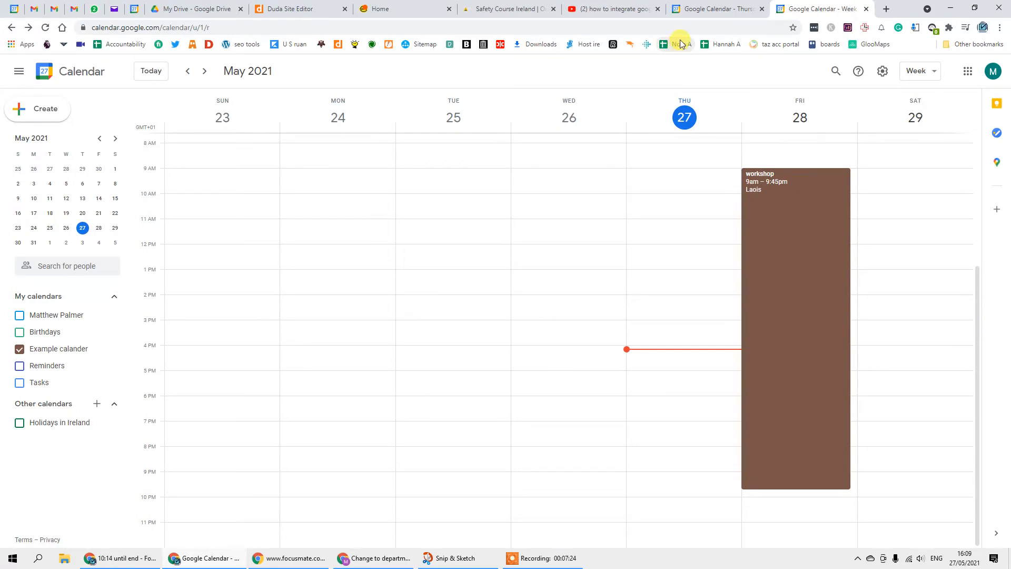
- Start Google sign-in from the Duda calendar widget and choose the site's Google account
left_click(298, 8)
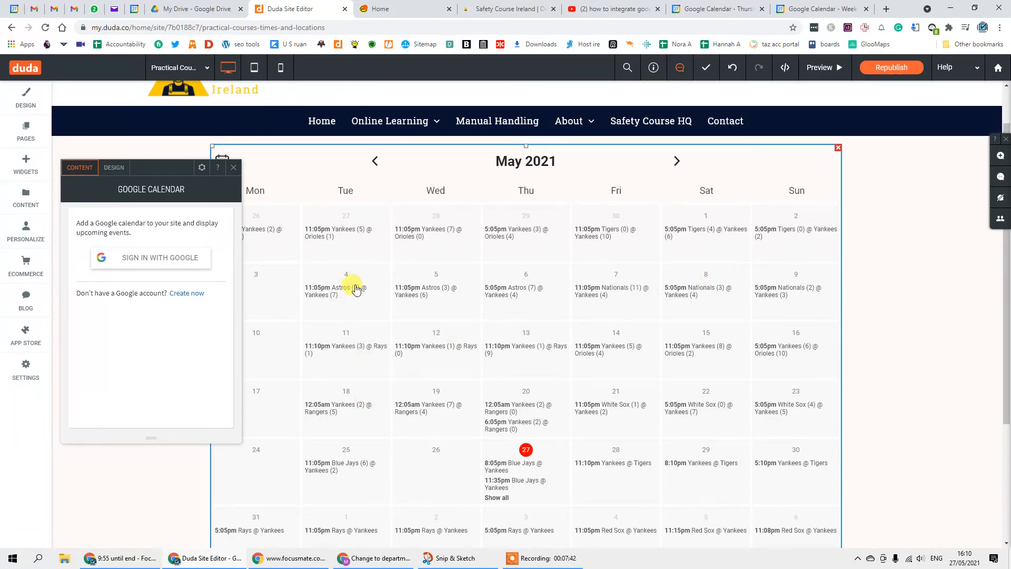
left_click(134, 258)
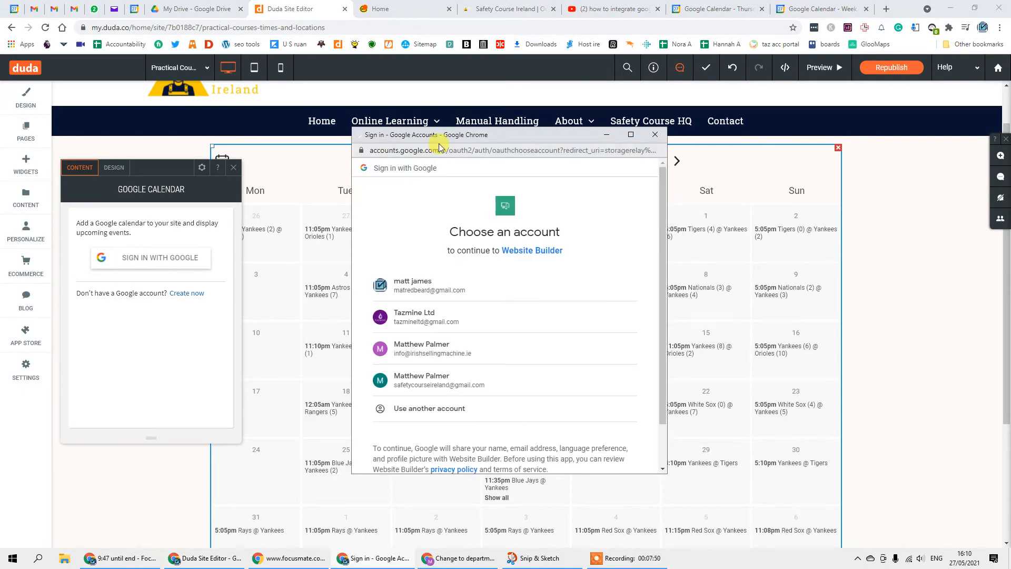
left_click(451, 387)
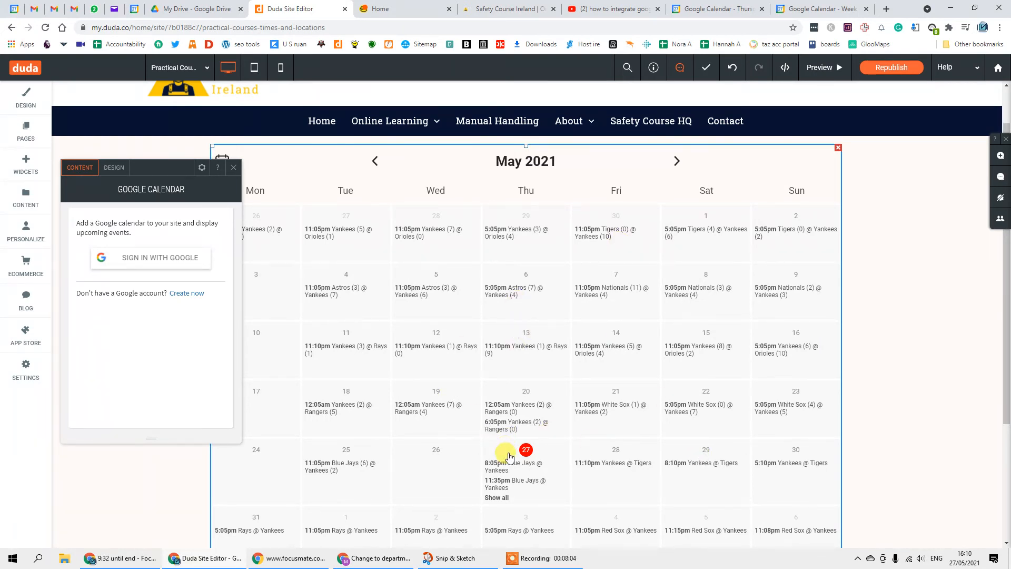
left_click(132, 263)
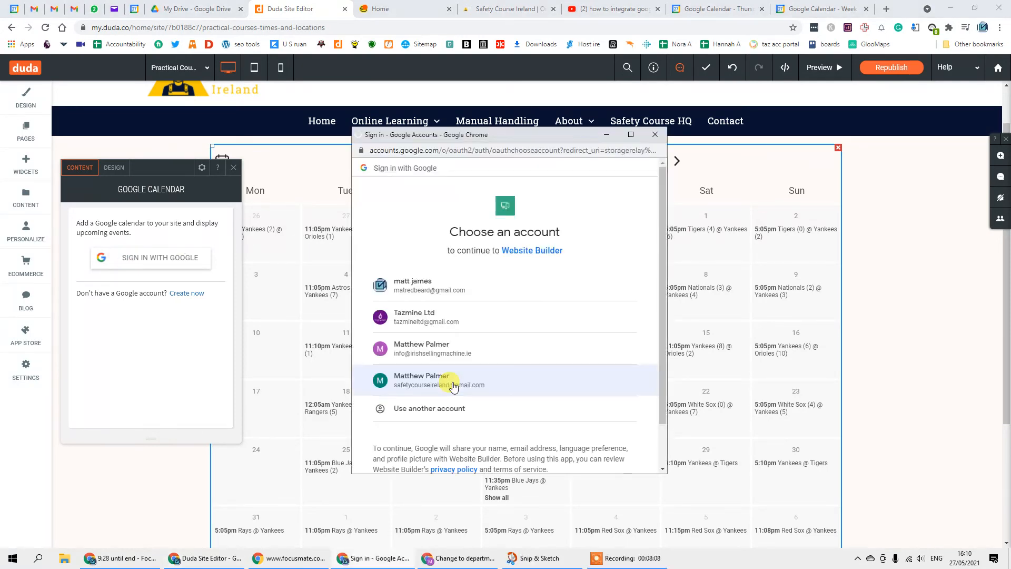
left_click(453, 386)
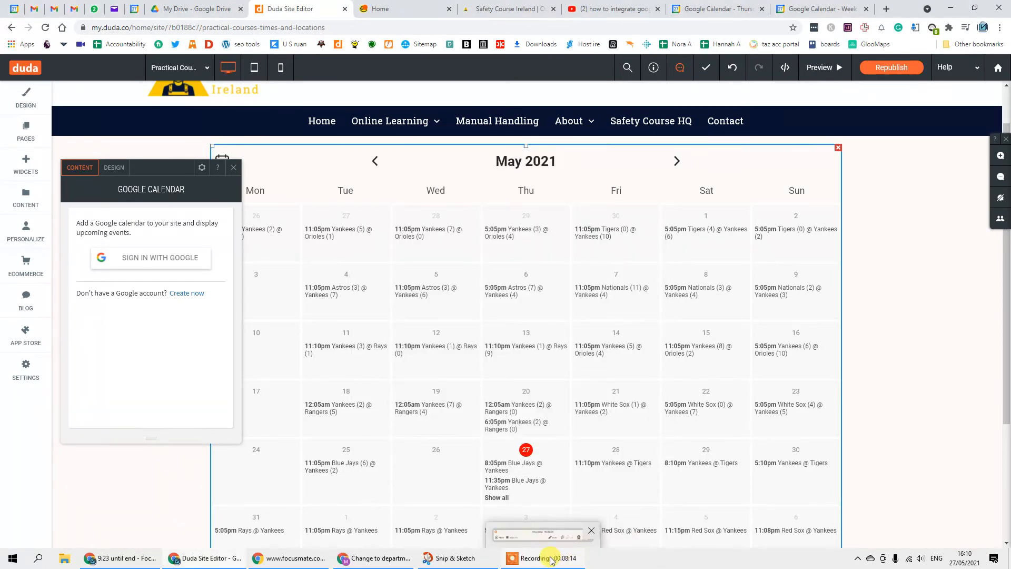
left_click(548, 545)
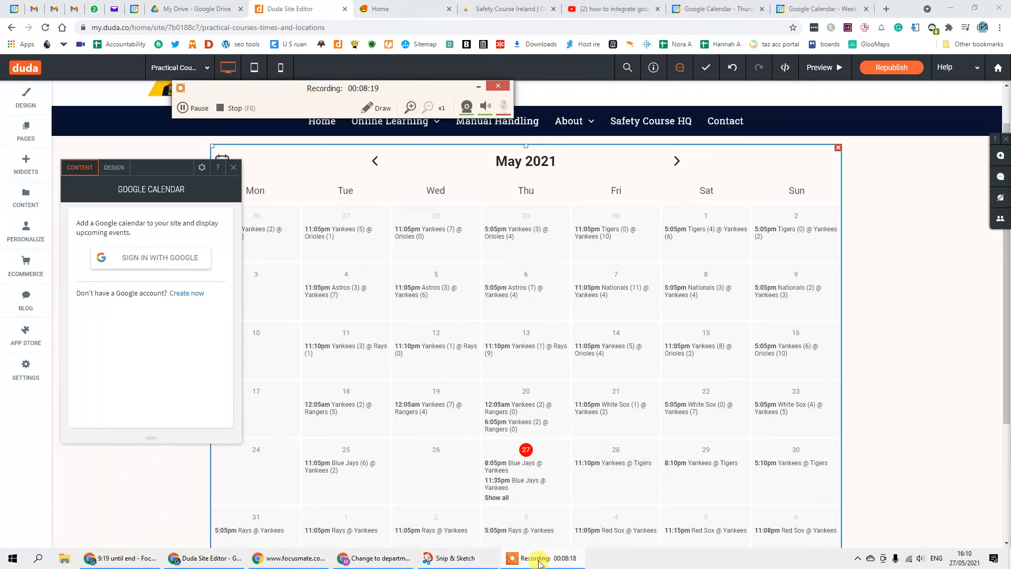
- Select Example calander as the calendar to display and close the widget settings
left_click(194, 115)
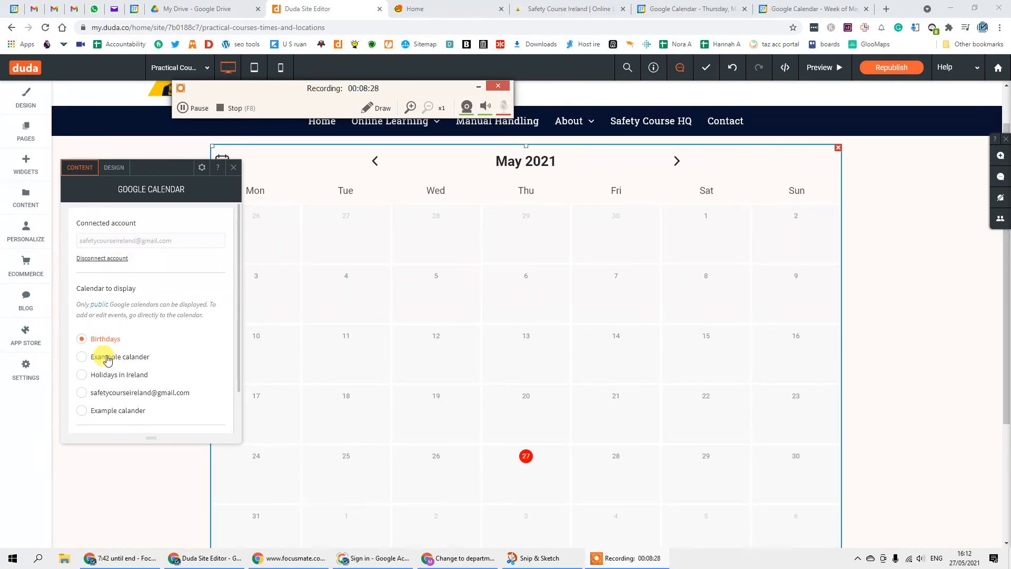
left_click(83, 411)
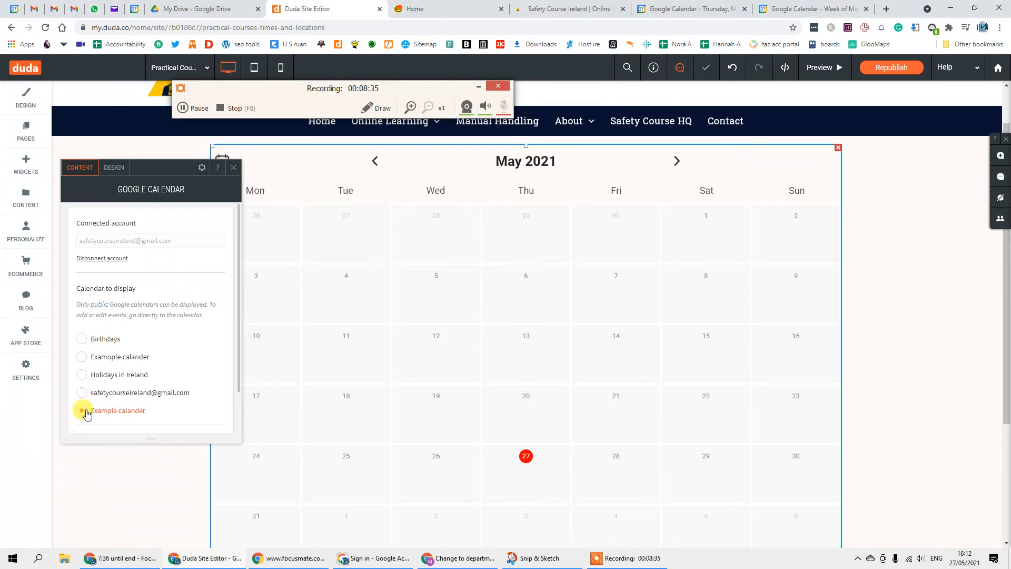
left_click(82, 358)
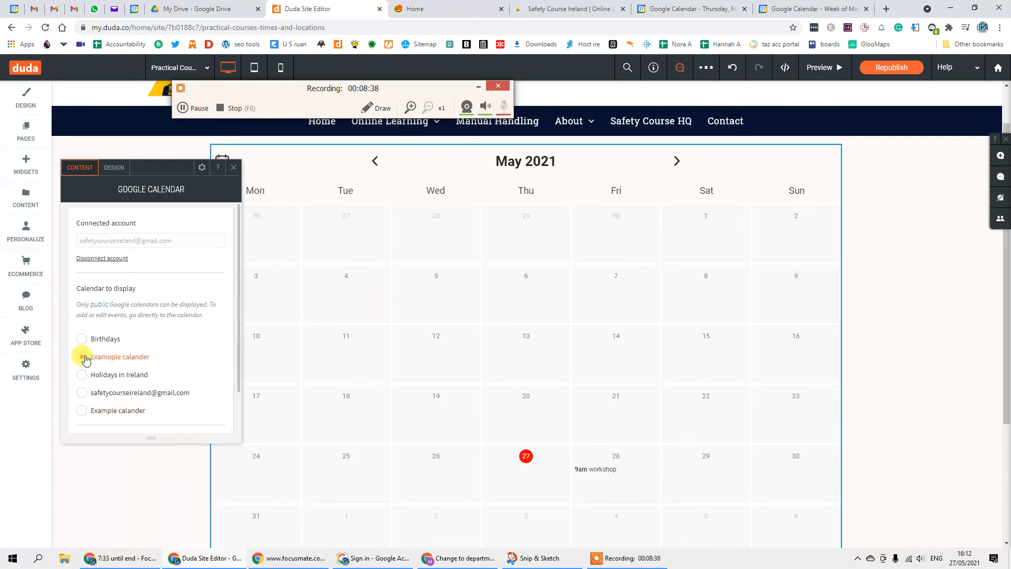
left_click(80, 413)
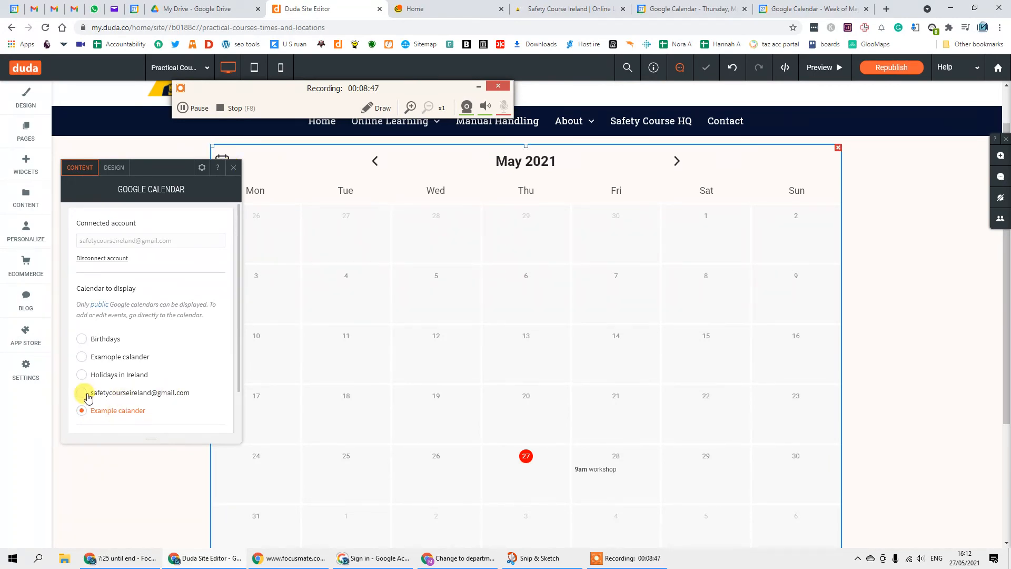
left_click(233, 168)
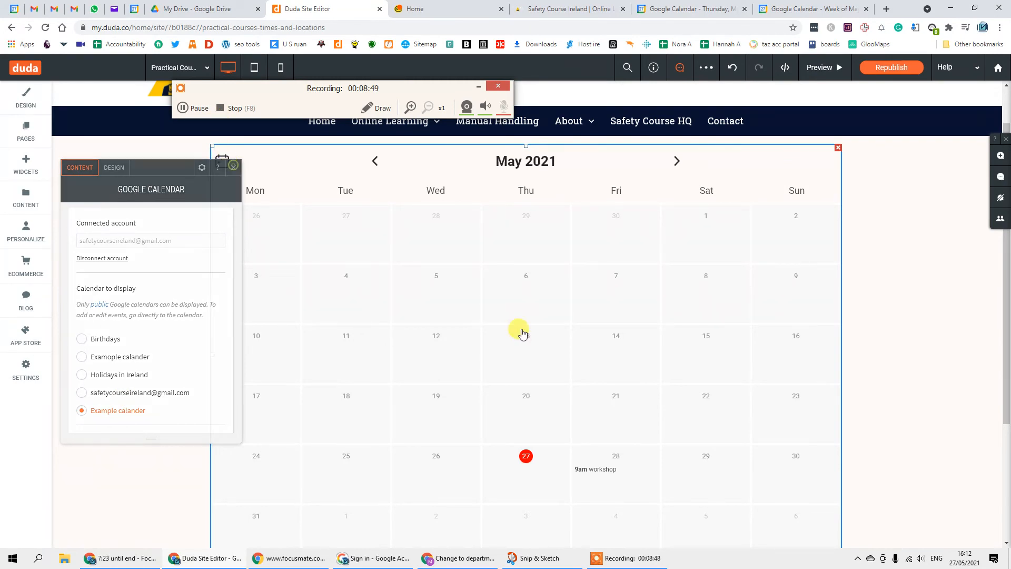
- Reopen and close the calendar widget settings, then switch to the page preview
scroll(521, 305, "down", 3)
scroll(652, 309, "up", 2)
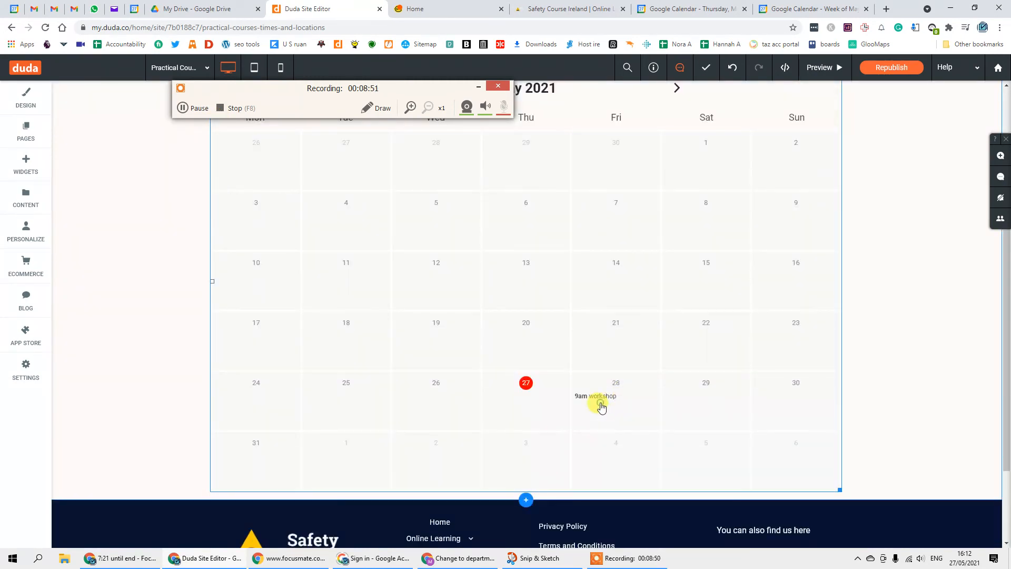
left_click(602, 407)
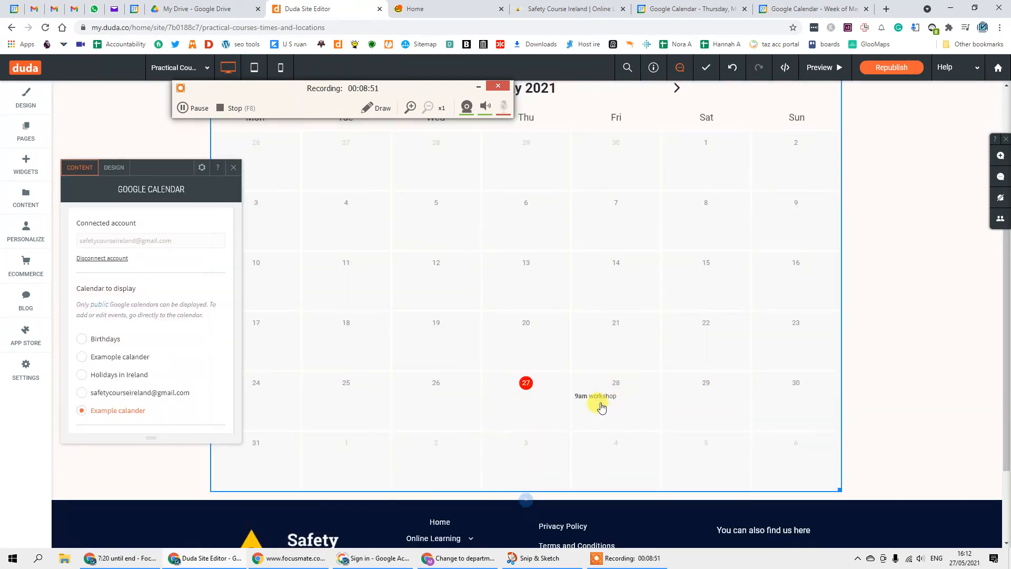
left_click(232, 168)
scroll(788, 197, "up", 1)
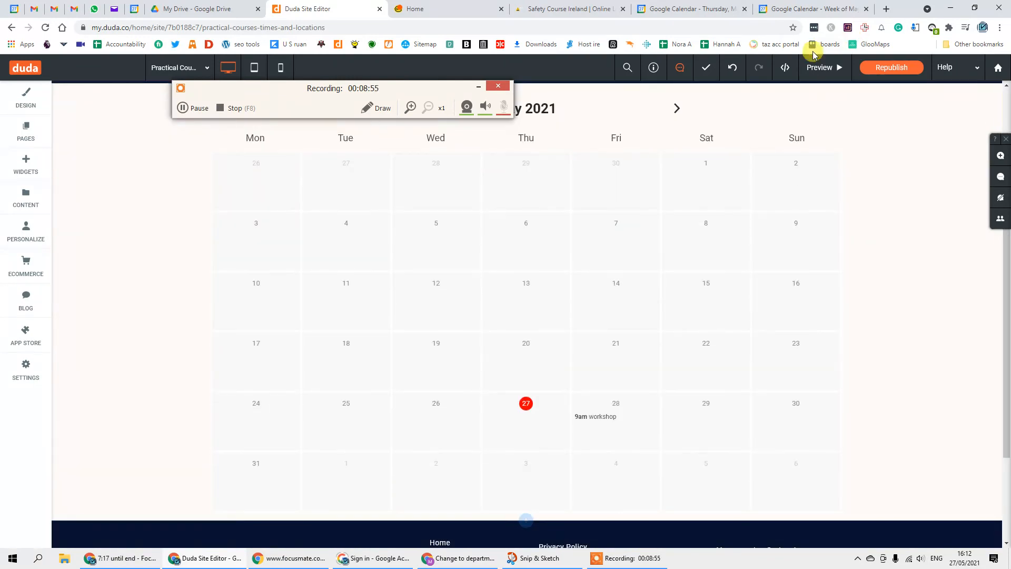
left_click(813, 70)
- Open the 9am workshop's details and open its courses link in a new tab
scroll(548, 444, "up", 2)
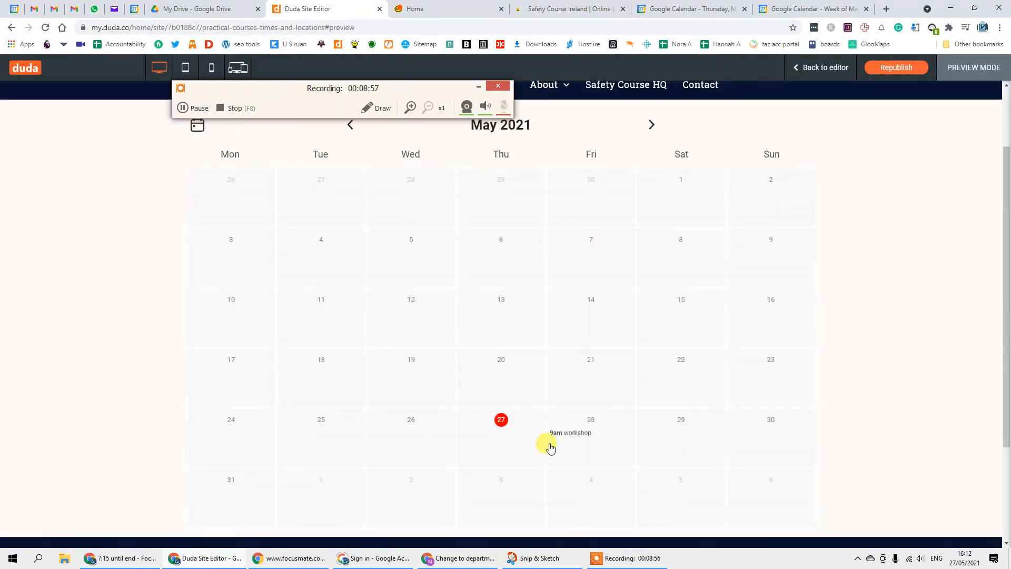
scroll(575, 459, "down", 3)
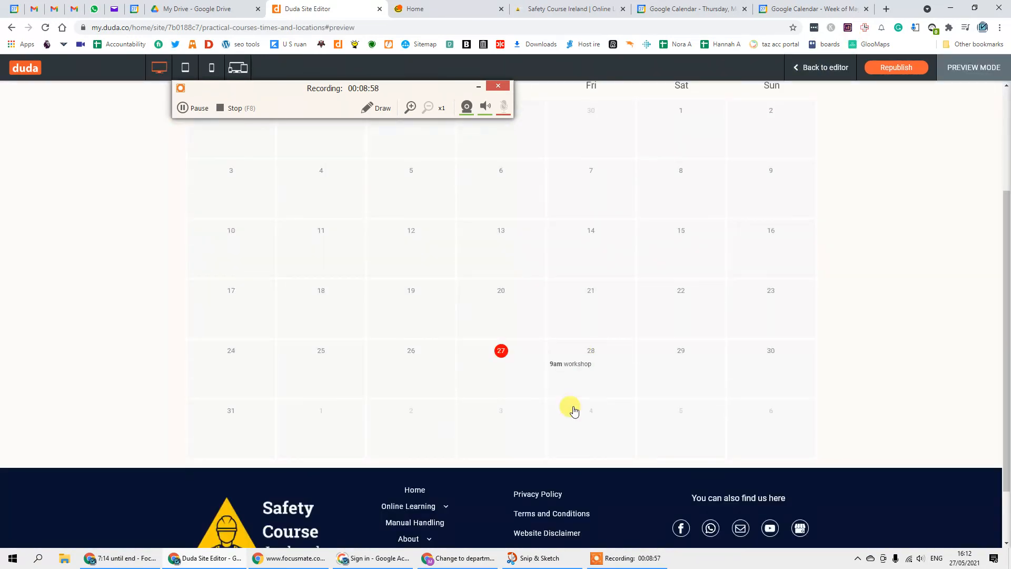
left_click(570, 364)
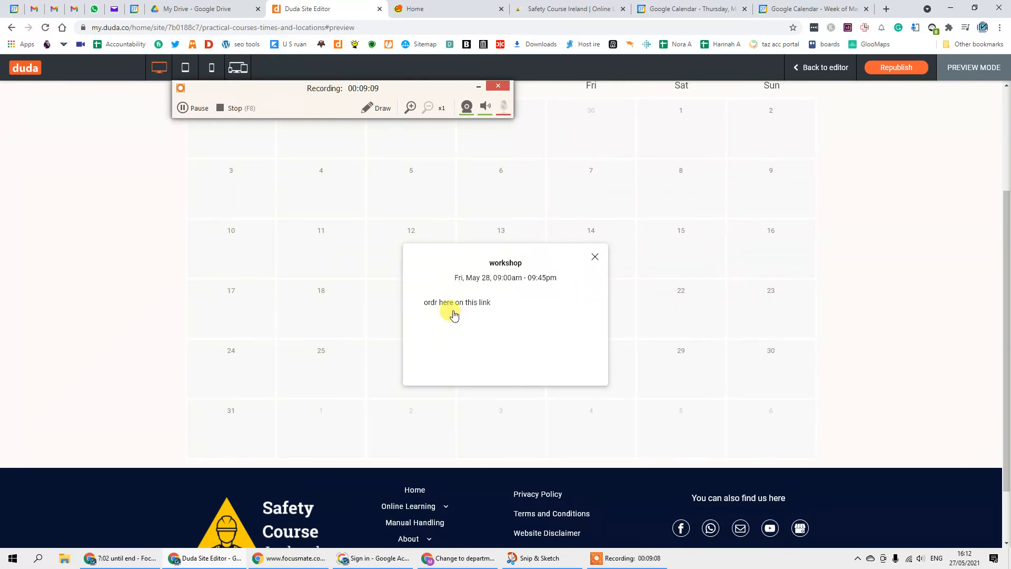
left_click(483, 305)
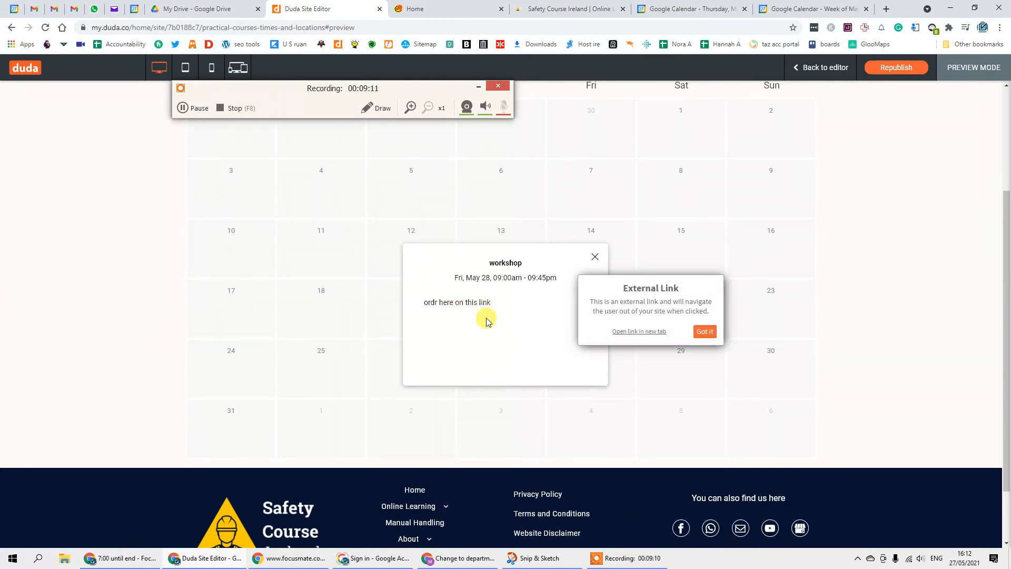
left_click(705, 331)
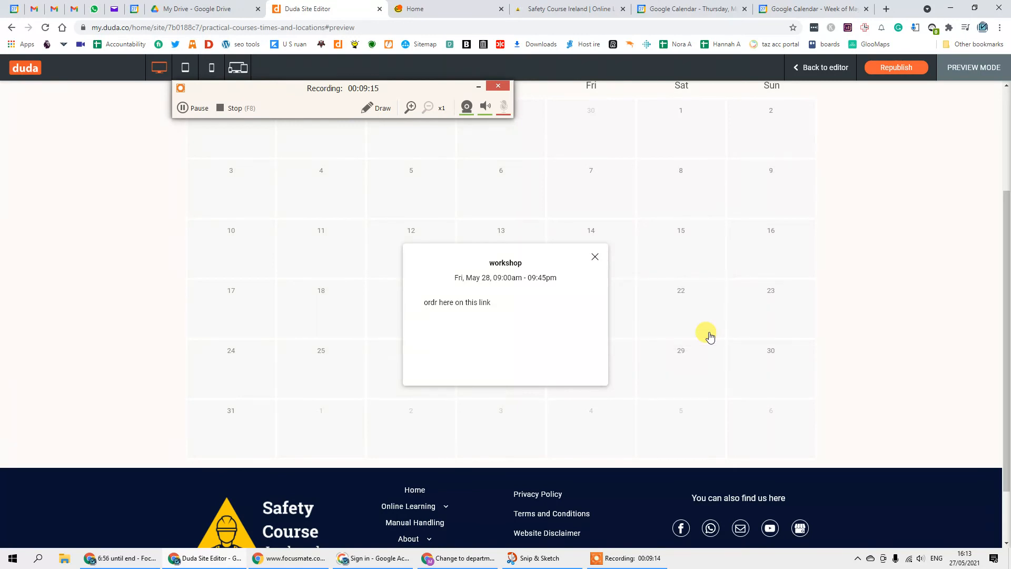
left_click(487, 304)
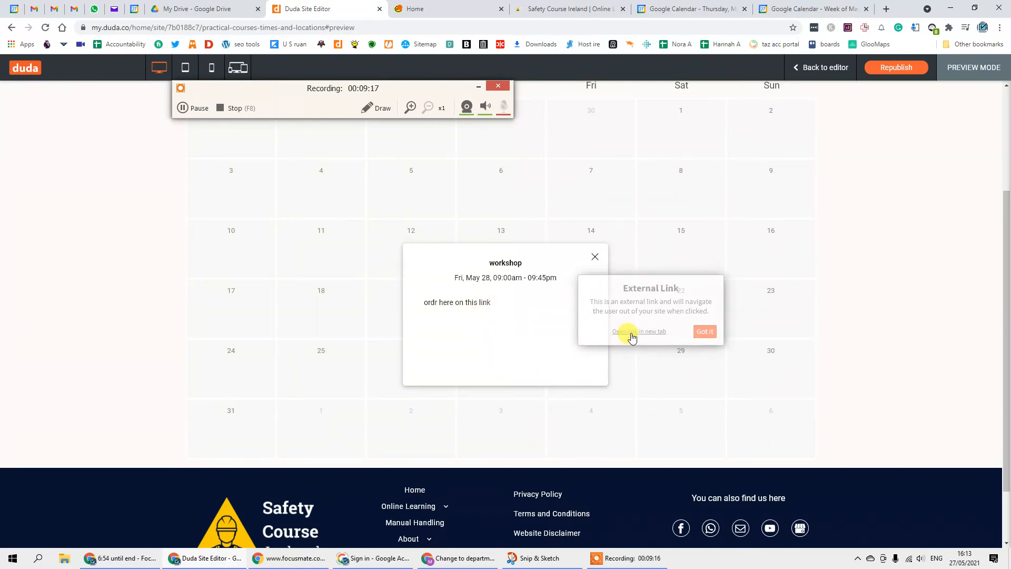
left_click(631, 330)
left_click(463, 304)
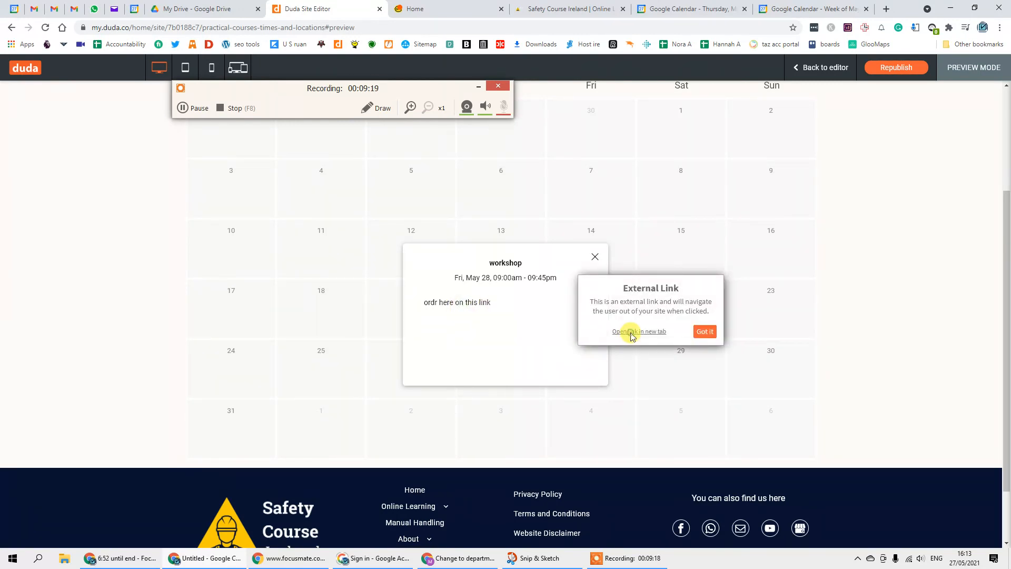
left_click(632, 332)
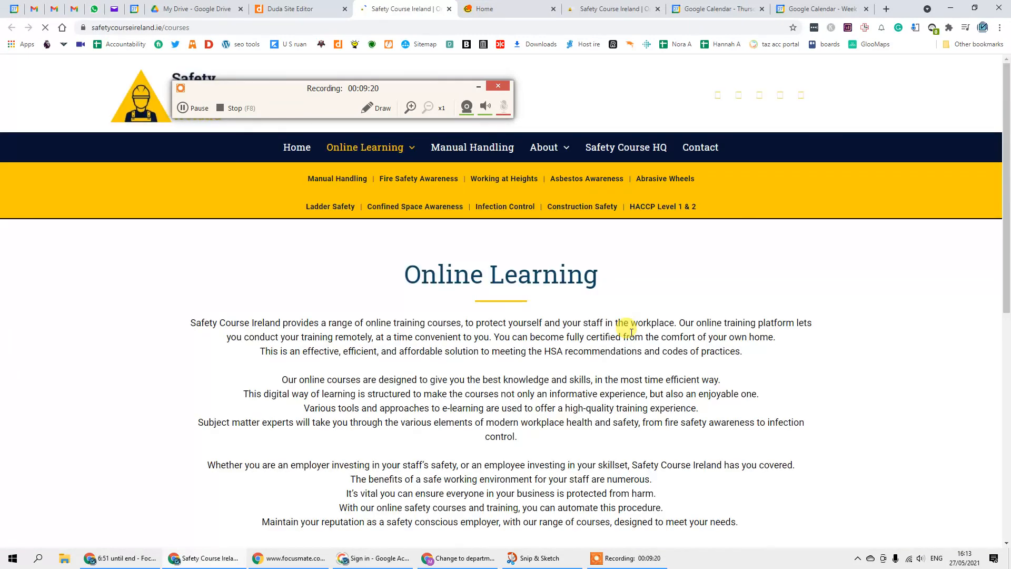
- Scroll through the Online Learning courses page, then return to the Duda Site Editor tab
scroll(402, 212, "down", 4)
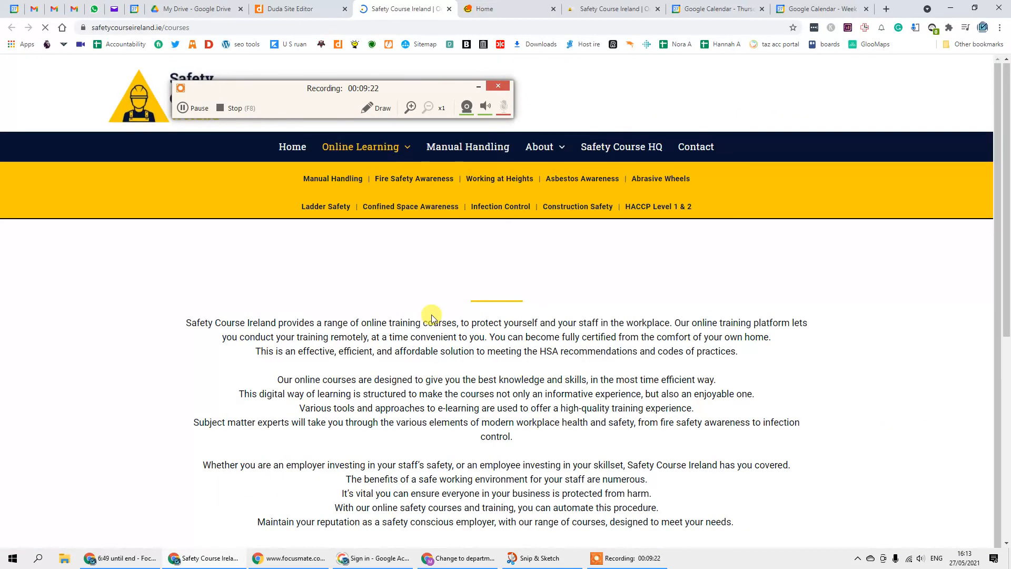
scroll(401, 212, "down", 10)
scroll(432, 318, "up", 12)
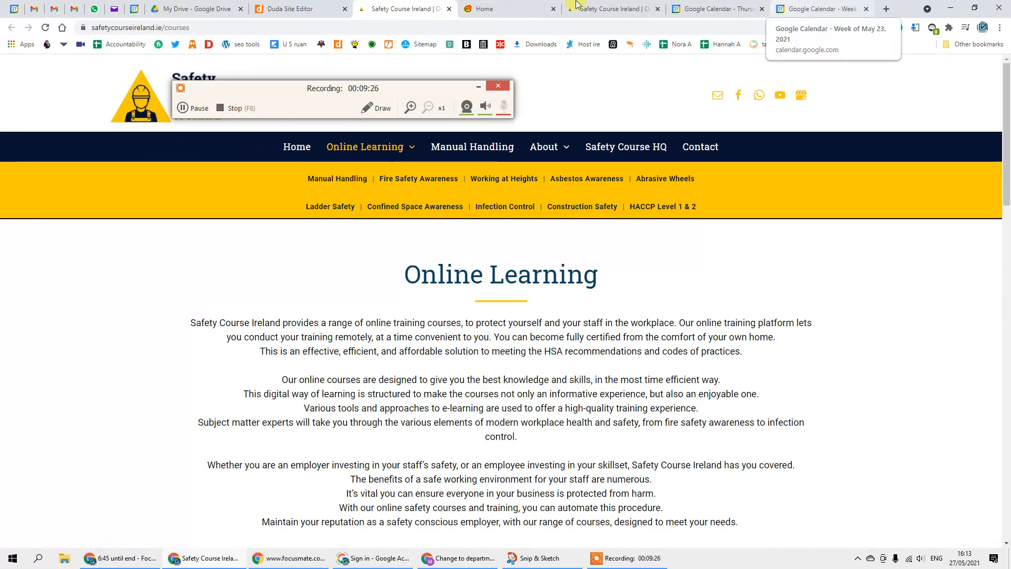
left_click(303, 4)
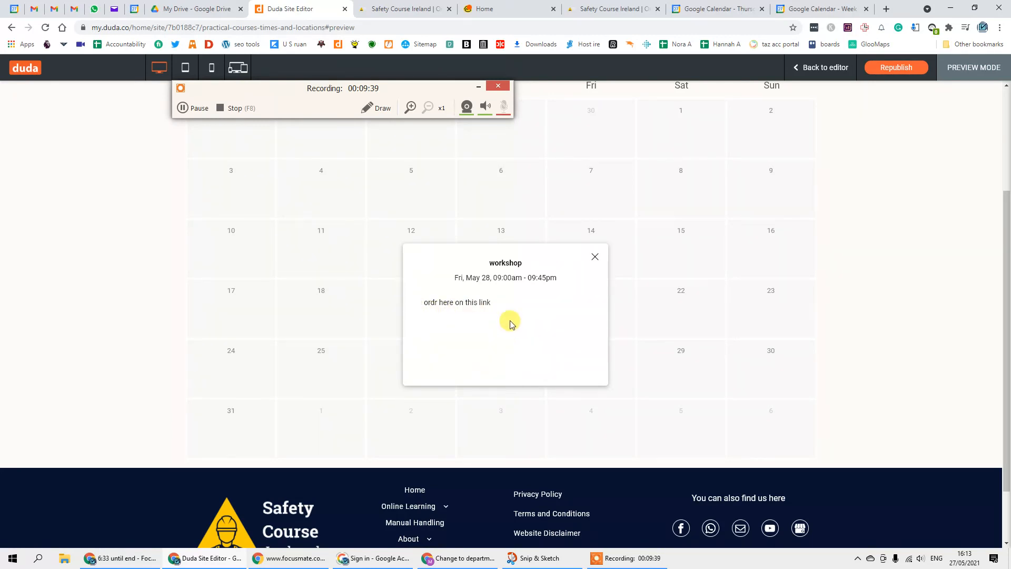
- Close the workshop popup and review the May 2021 calendar showing Friday 28's 9am workshop
left_click(593, 257)
scroll(548, 387, "up", 3)
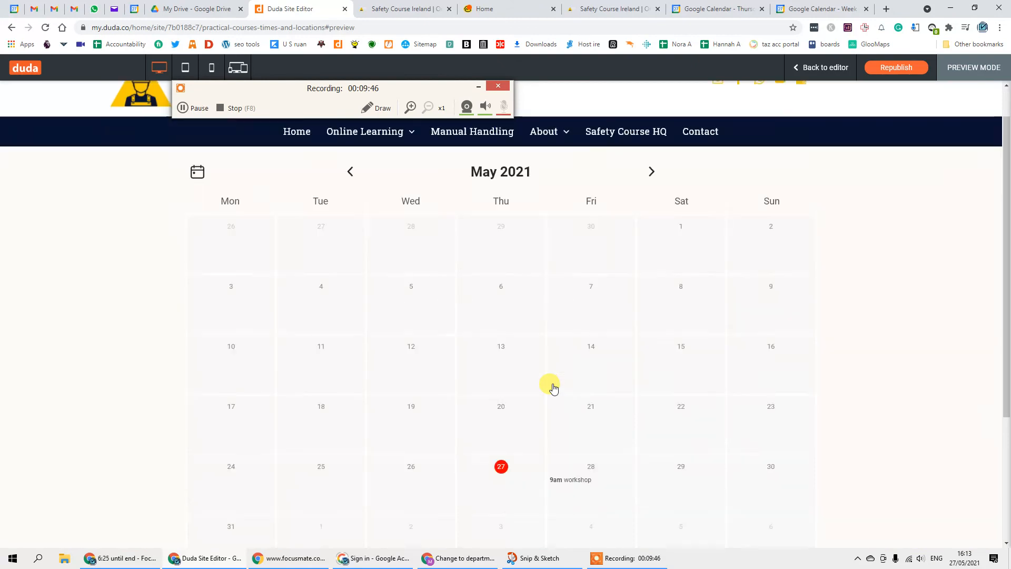
scroll(553, 388, "down", 3)
scroll(577, 268, "up", 1)
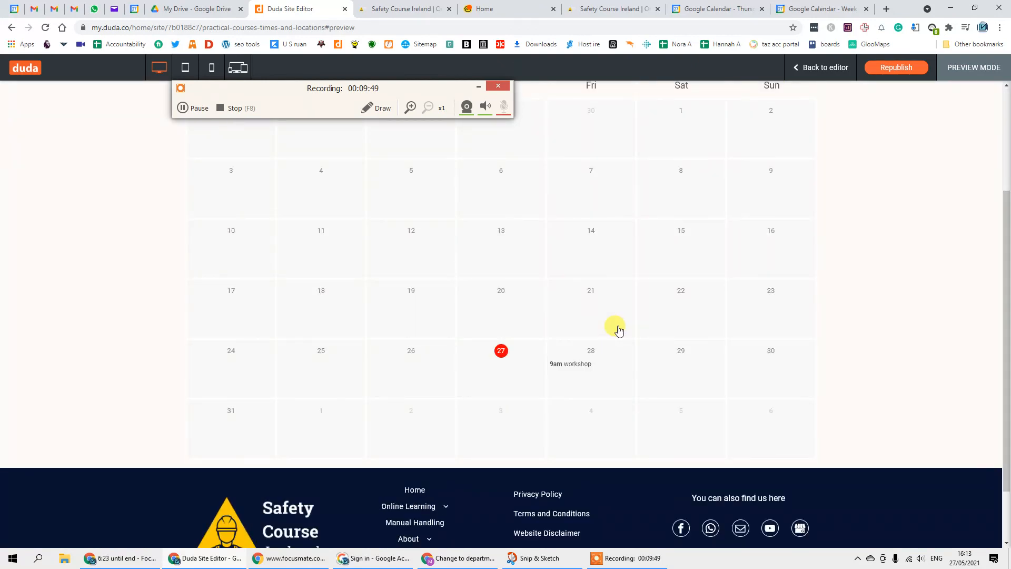
scroll(618, 330, "up", 2)
scroll(619, 330, "down", 3)
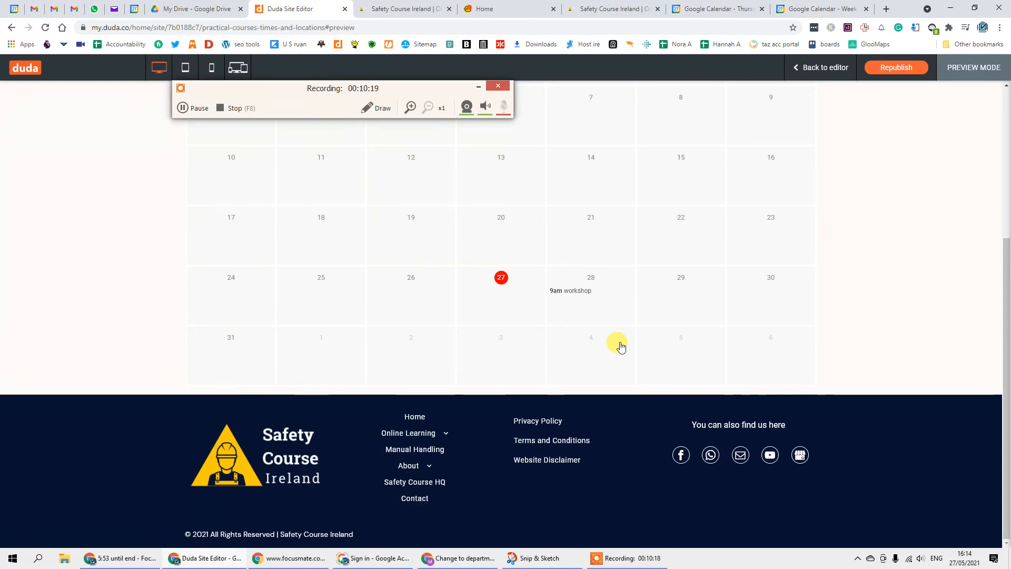
scroll(620, 346, "up", 4)
scroll(621, 384, "down", 3)
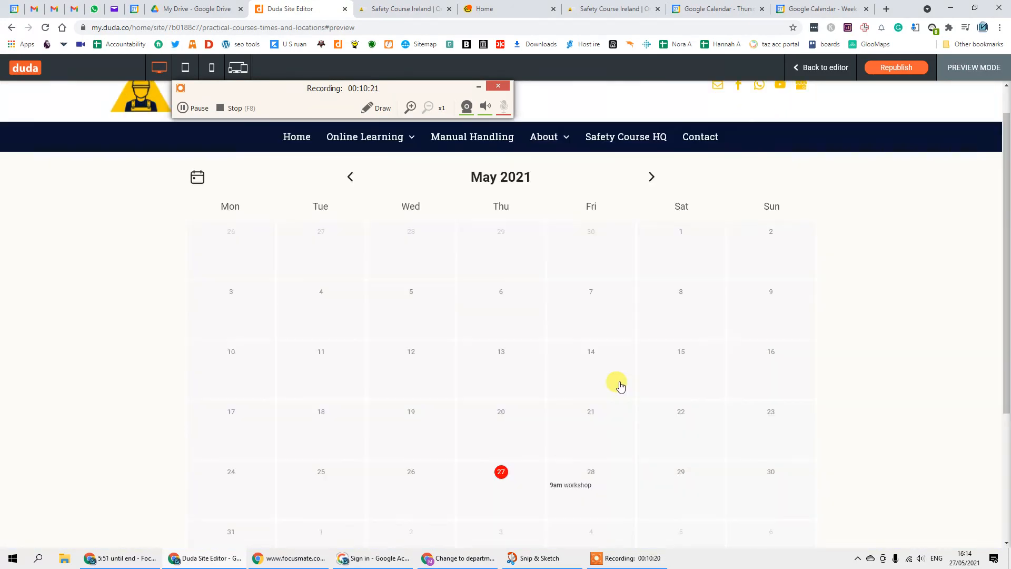
scroll(619, 386, "up", 3)
scroll(619, 387, "down", 3)
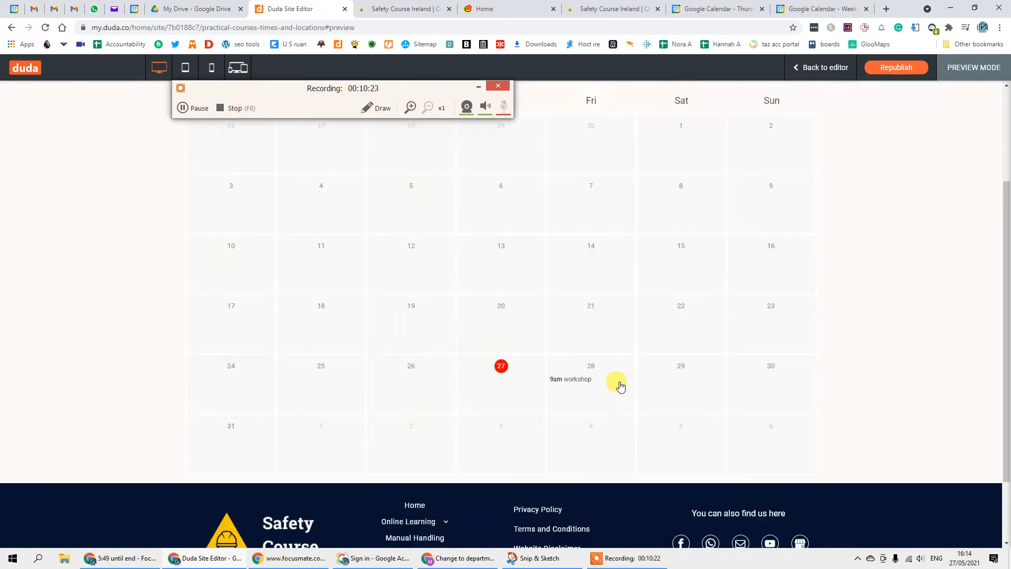
scroll(620, 399, "up", 3)
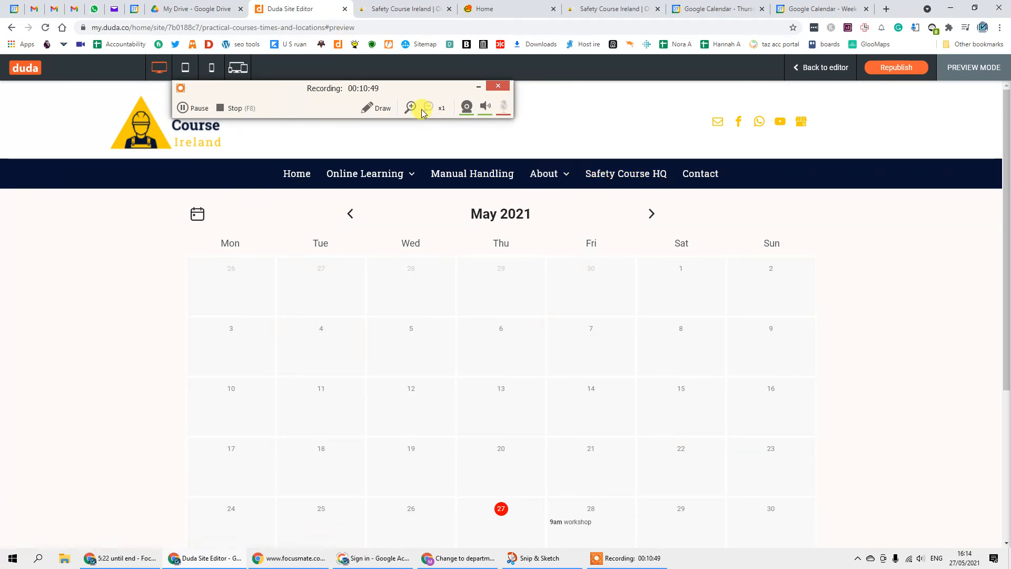
left_click(493, 90)
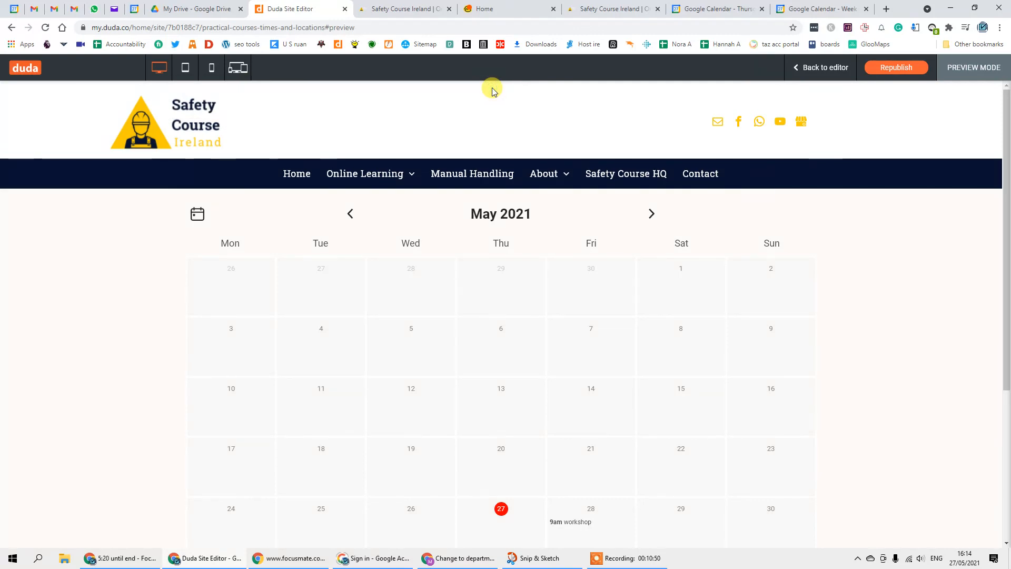
left_click(629, 559)
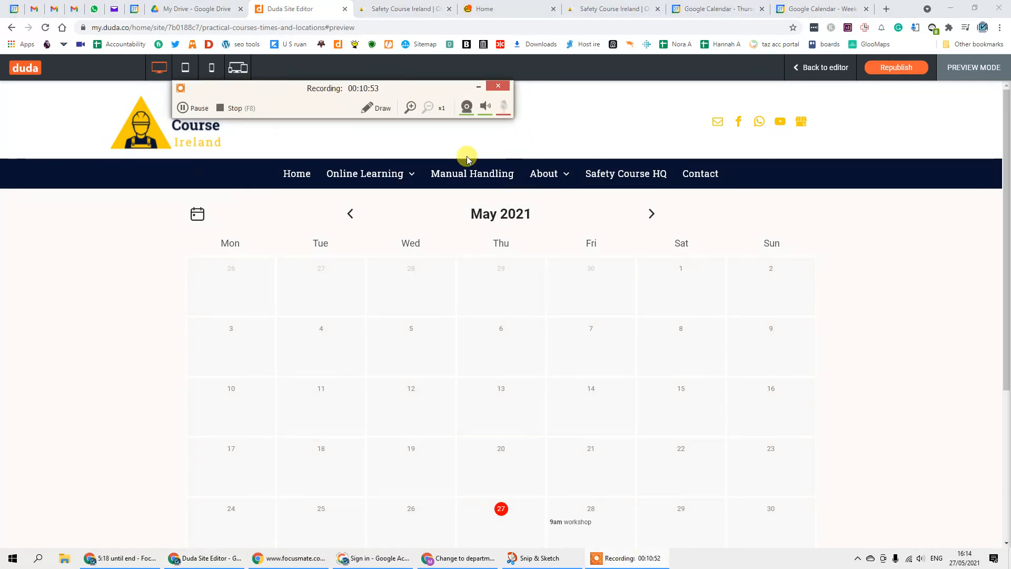